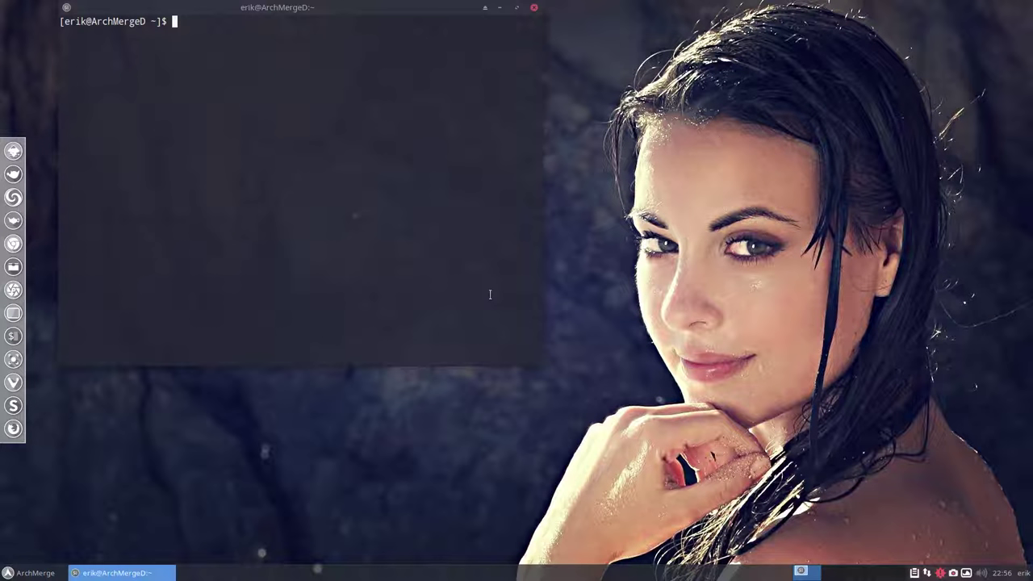
{"action": "type", "text": "neofetch"}
- Run neofetch to show the system summary, centre the terminal, then close it
{"action": "key", "text": "Return"}
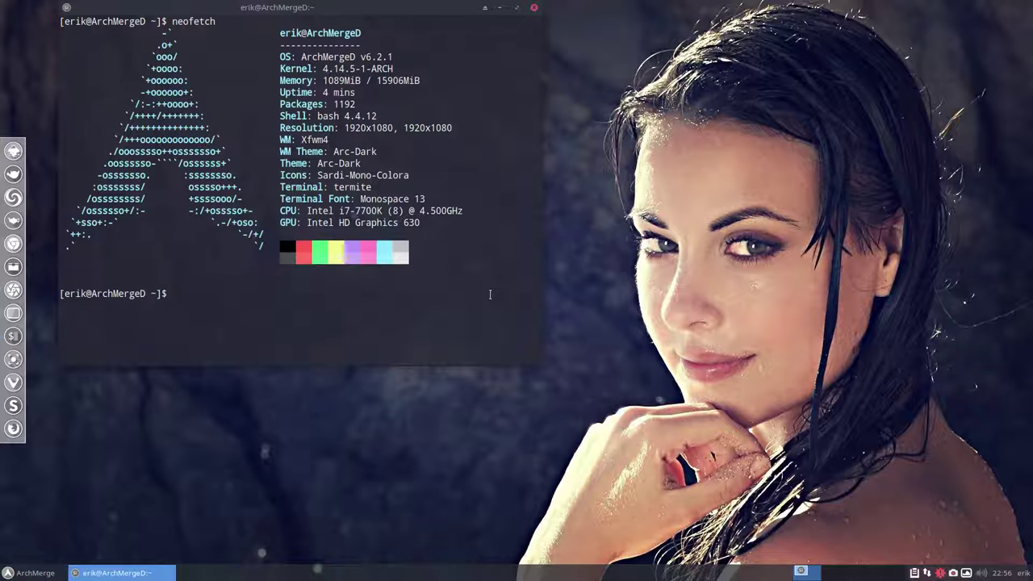
{"action": "left_click_drag", "start_coordinate": [488, 55], "coordinate": [721, 140], "text": "alt"}
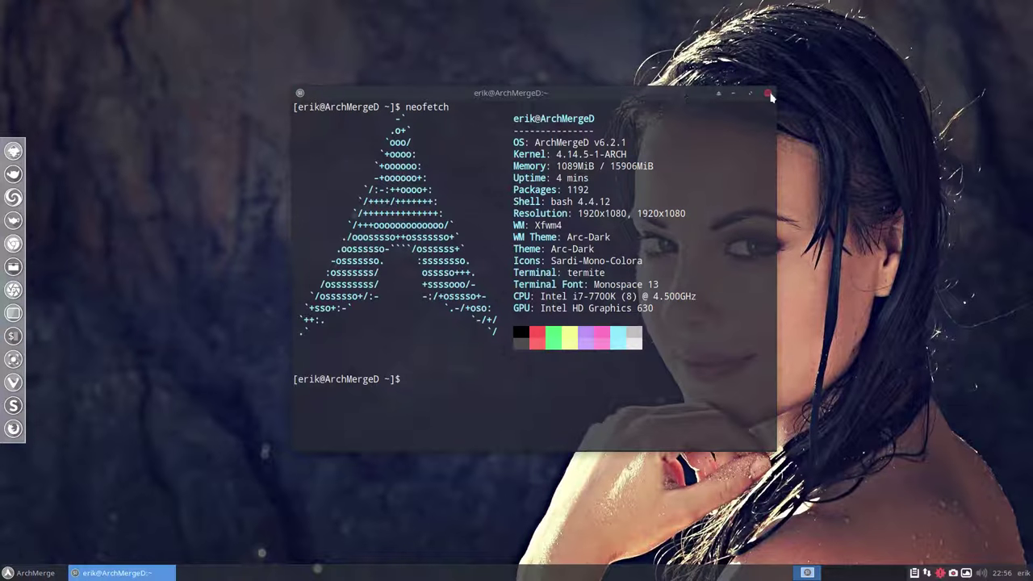
{"action": "left_click", "coordinate": [768, 94]}
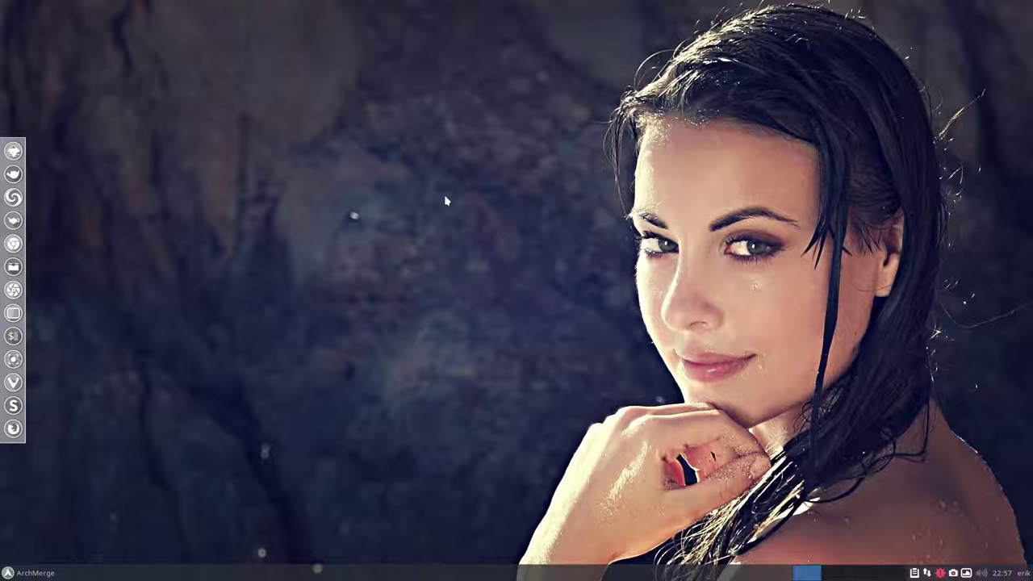
- Open a new terminal with Ctrl+Alt+T and clear the half-typed upgrade command
{"action": "key", "text": "ctrl+alt+t"}
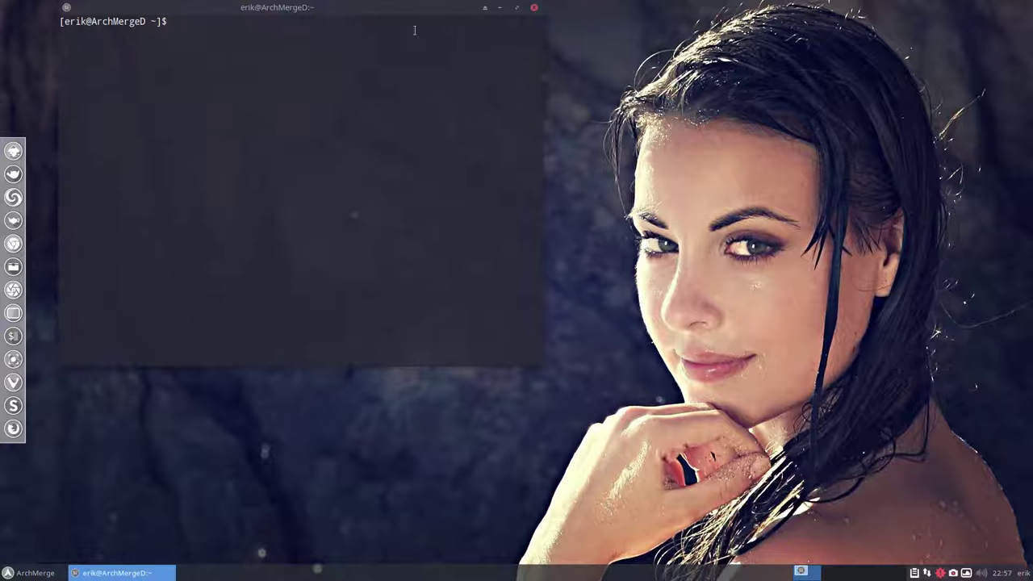
{"action": "left_click_drag", "start_coordinate": [396, 8], "coordinate": [647, 139]}
{"action": "type", "text": "sudo pacman "}
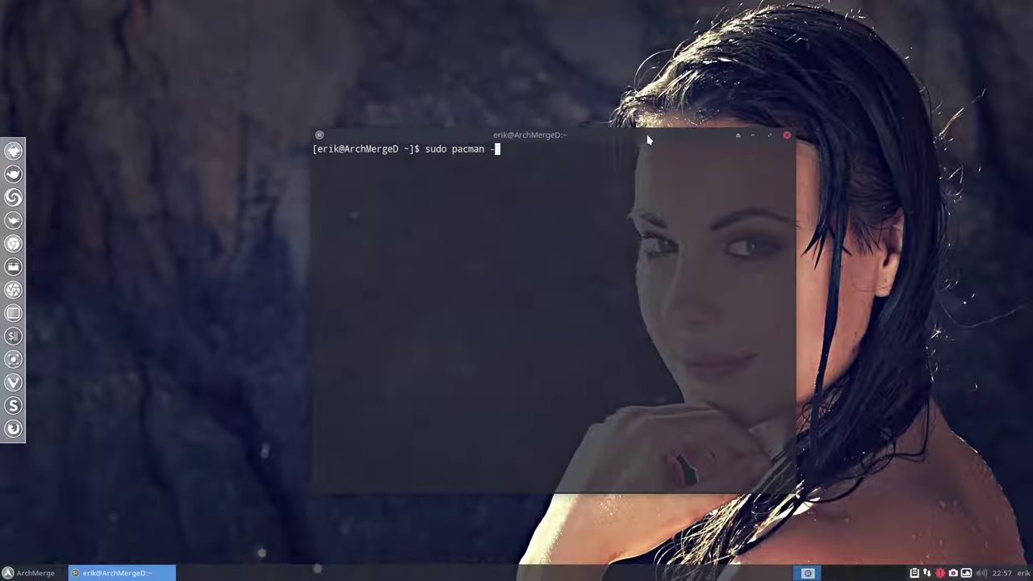
{"action": "type", "text": "-Syyu"}
{"action": "key", "text": "ctrl+c"}
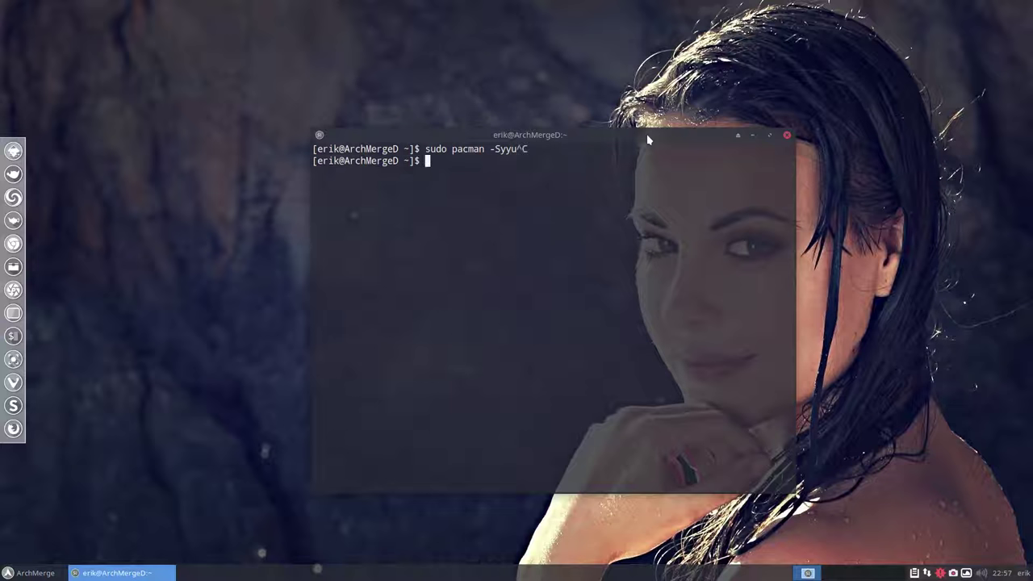
{"action": "type", "text": "pksyua"}
{"action": "key", "text": "BackSpace"}
{"action": "key", "text": "BackSpace"}
{"action": "key", "text": "BackSpace"}
{"action": "type", "text": "alias"}
- Run alias to list the shell aliases, highlighting the pksyua definition
{"action": "key", "text": "Return"}
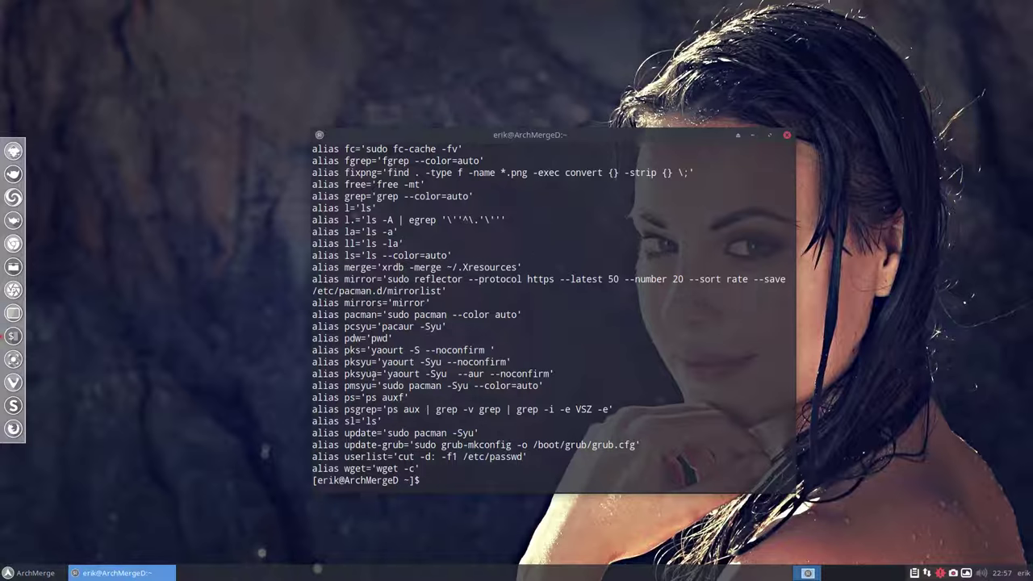
{"action": "mouse_move", "coordinate": [385, 374]}
{"action": "left_mouse_down"}
{"action": "mouse_move", "coordinate": [333, 373]}
{"action": "mouse_move", "coordinate": [457, 374]}
{"action": "left_mouse_up"}
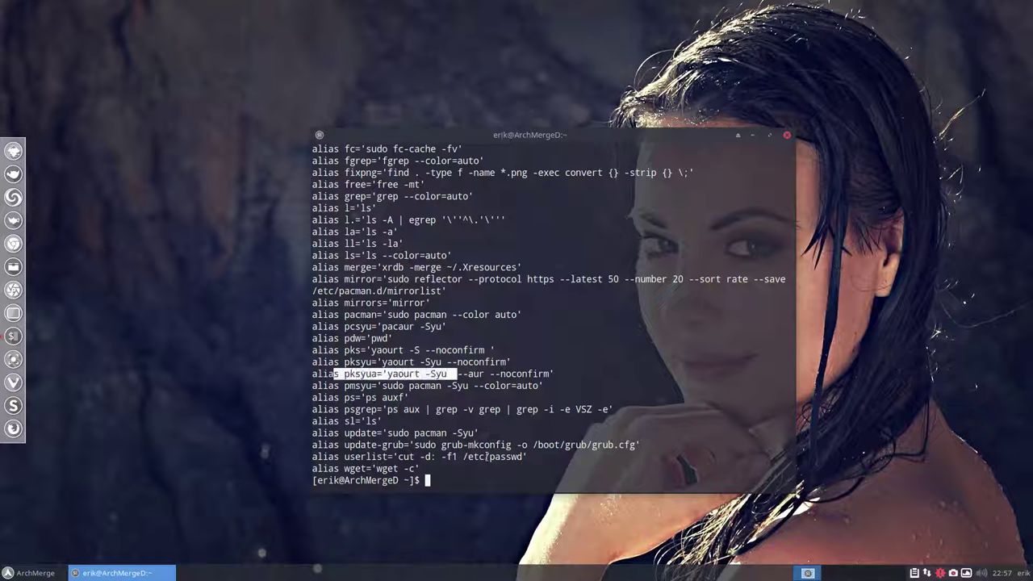
{"action": "left_click", "coordinate": [488, 459]}
{"action": "type", "text": "pks"}
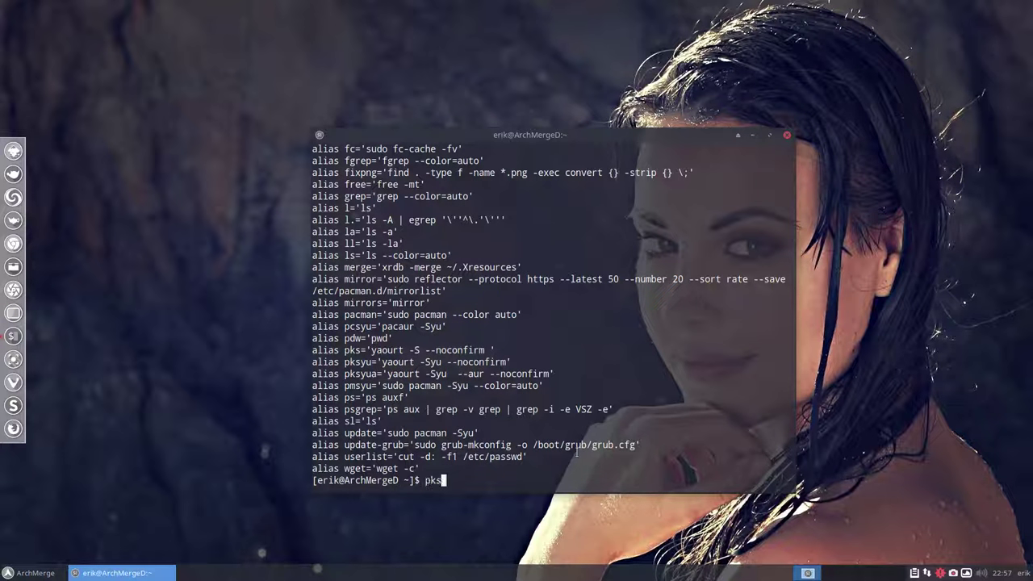
{"action": "type", "text": "yua"}
- Run pksyua with the sudo password for a full system and AUR upgrade, then minimise the terminal
{"action": "key", "text": "Return"}
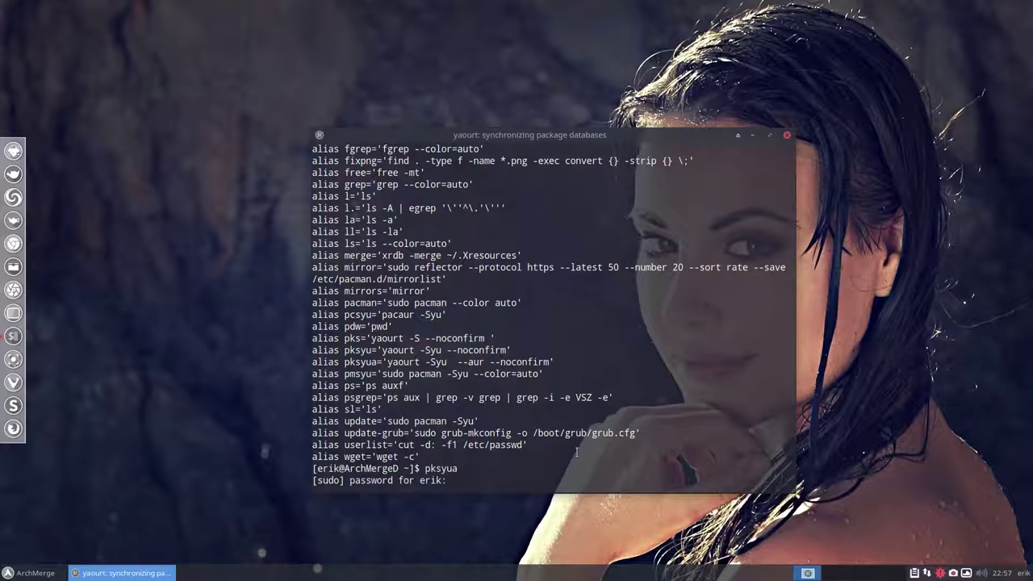
{"action": "key", "text": "Return"}
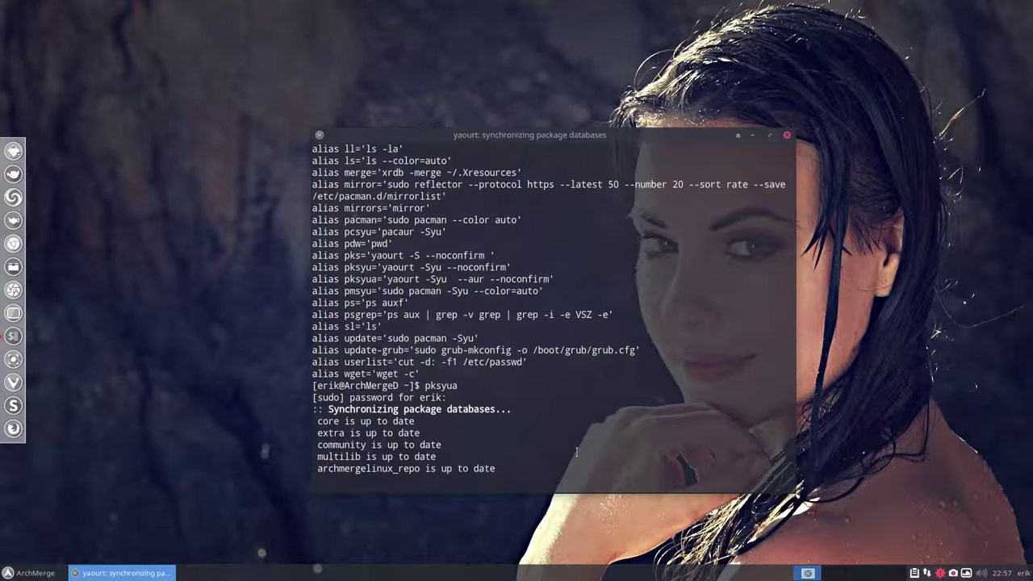
{"action": "scroll", "coordinate": [520, 319], "scroll_direction": "up", "scroll_amount": 5}
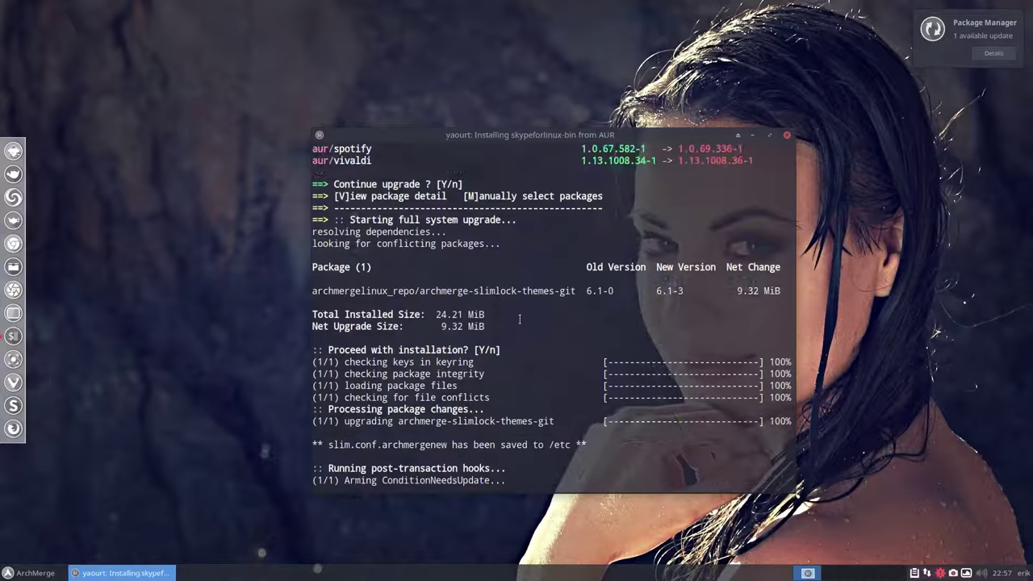
{"action": "scroll", "coordinate": [519, 318], "scroll_direction": "up", "scroll_amount": 5}
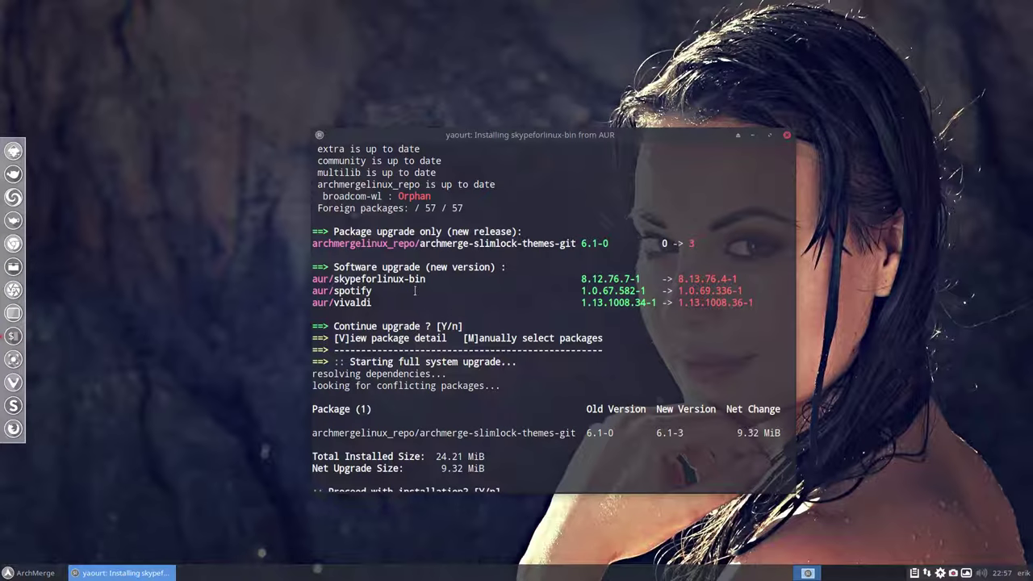
{"action": "left_click_drag", "start_coordinate": [369, 302], "coordinate": [308, 279]}
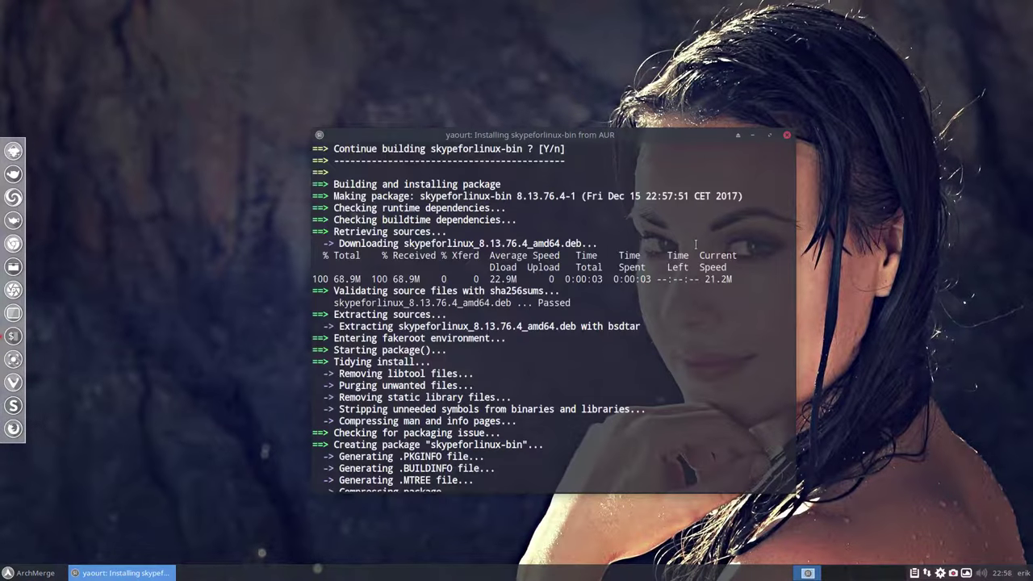
{"action": "left_click", "coordinate": [752, 135]}
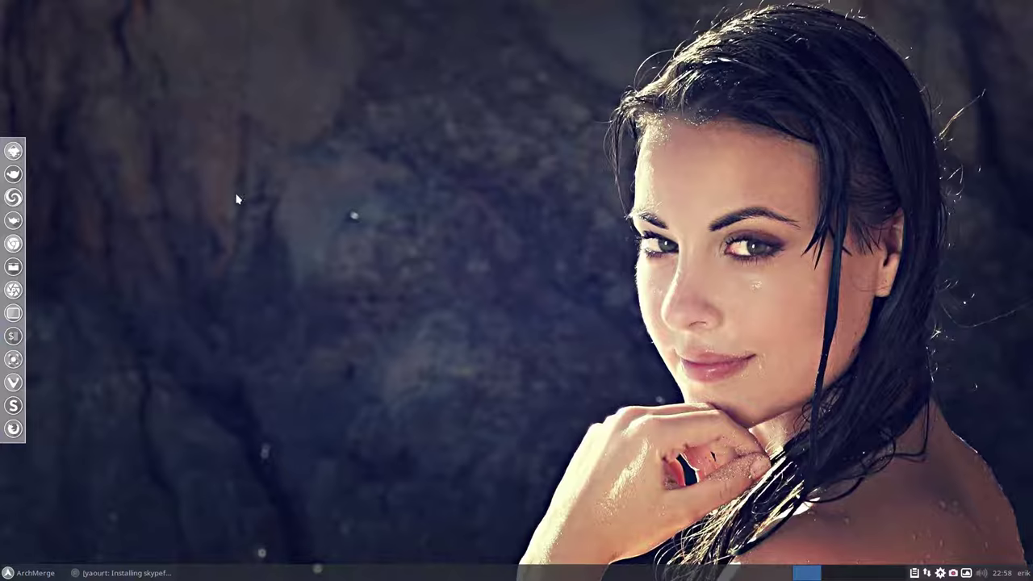
{"action": "left_click", "coordinate": [121, 573]}
{"action": "scroll", "coordinate": [577, 269], "scroll_direction": "up", "scroll_amount": 5}
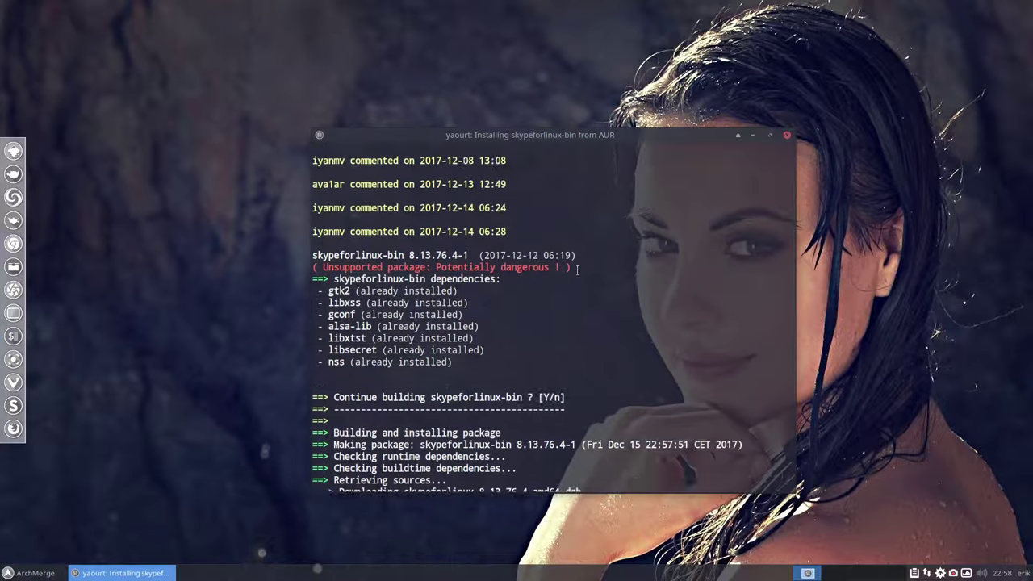
{"action": "scroll", "coordinate": [577, 269], "scroll_direction": "up", "scroll_amount": 4}
{"action": "scroll", "coordinate": [484, 323], "scroll_direction": "up", "scroll_amount": 3}
{"action": "scroll", "coordinate": [404, 363], "scroll_direction": "up", "scroll_amount": 2}
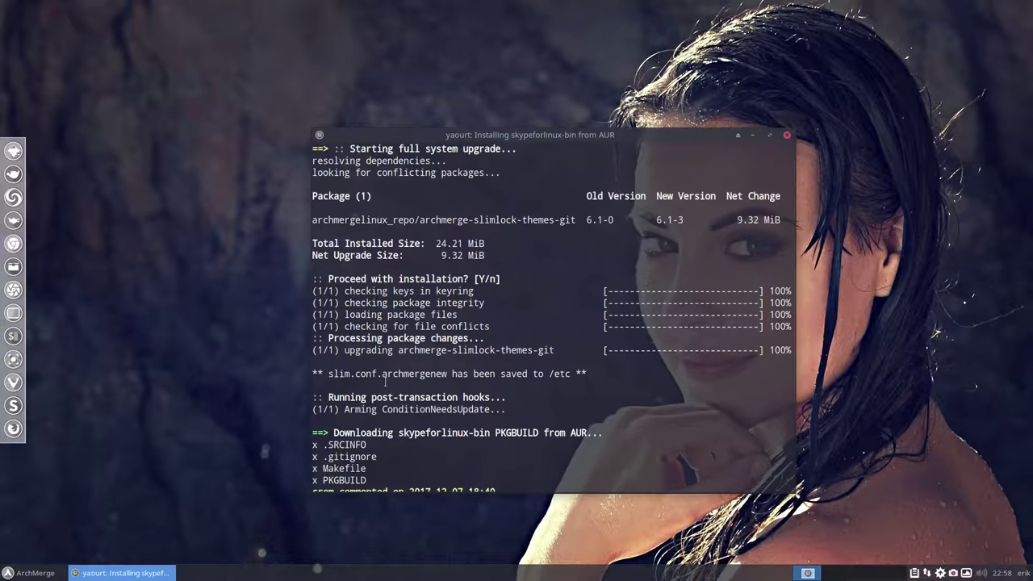
{"action": "left_click_drag", "start_coordinate": [330, 373], "coordinate": [592, 371]}
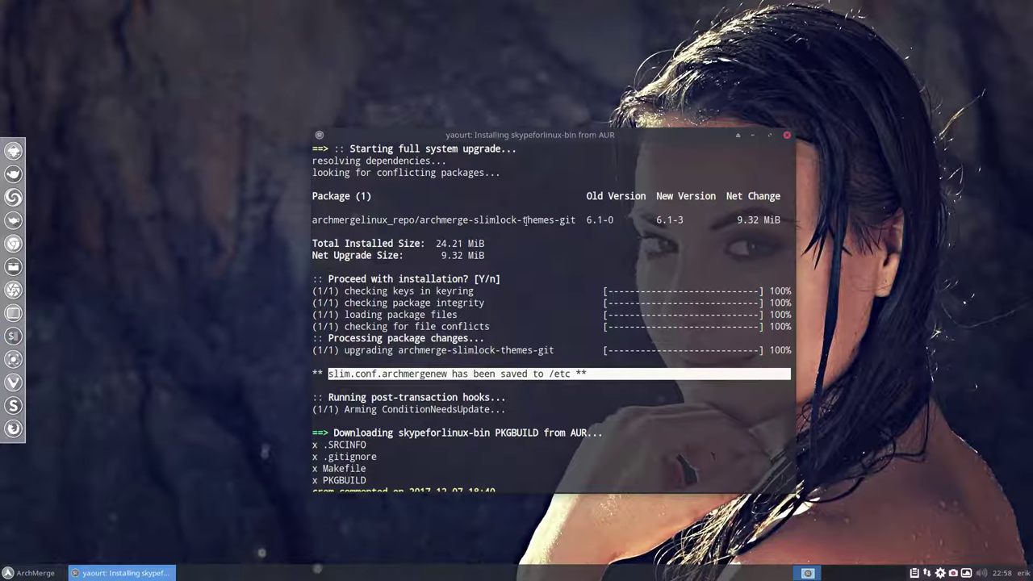
{"action": "left_click", "coordinate": [396, 375]}
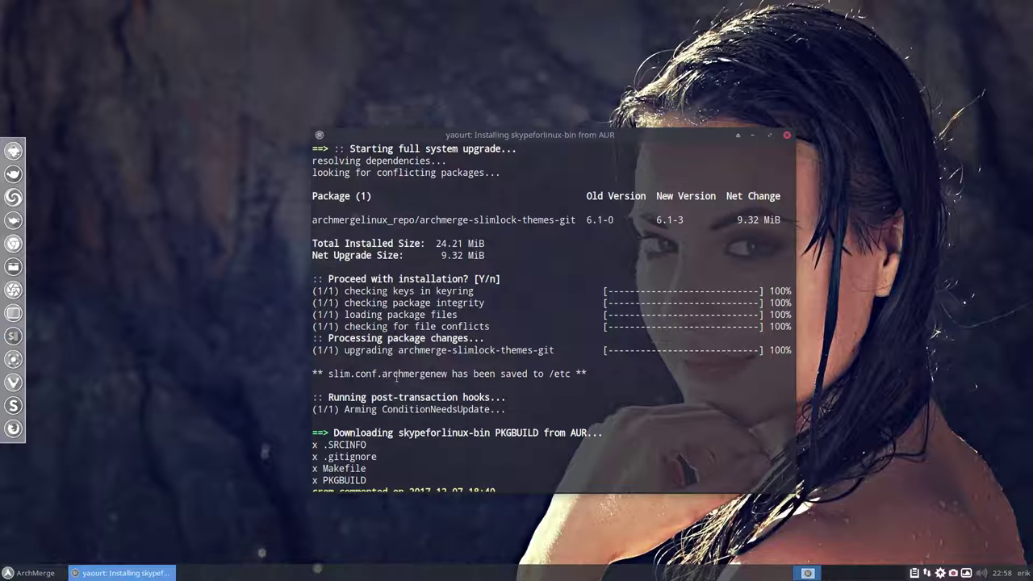
{"action": "left_click_drag", "start_coordinate": [328, 374], "coordinate": [376, 374]}
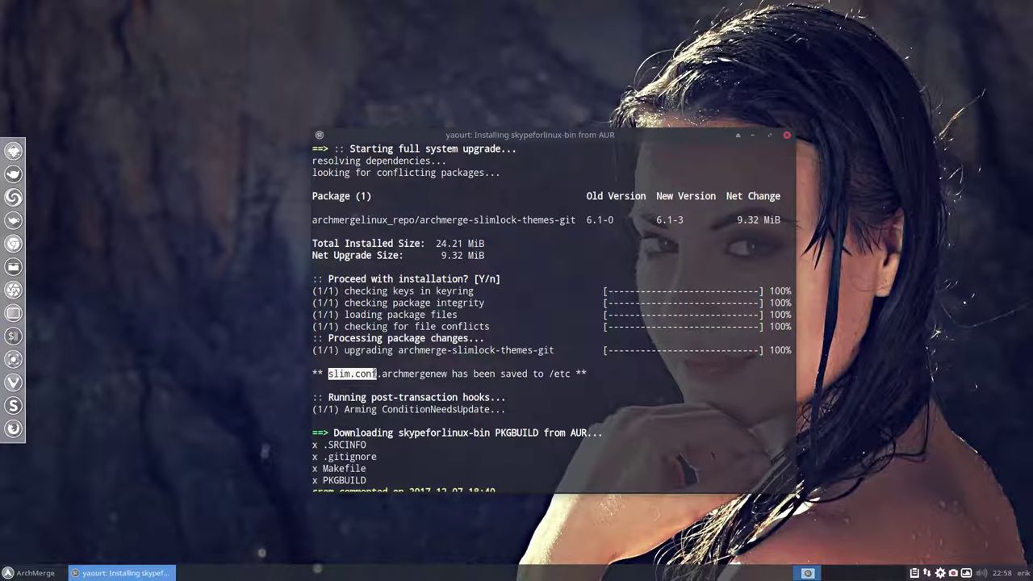
{"action": "left_click", "coordinate": [361, 371]}
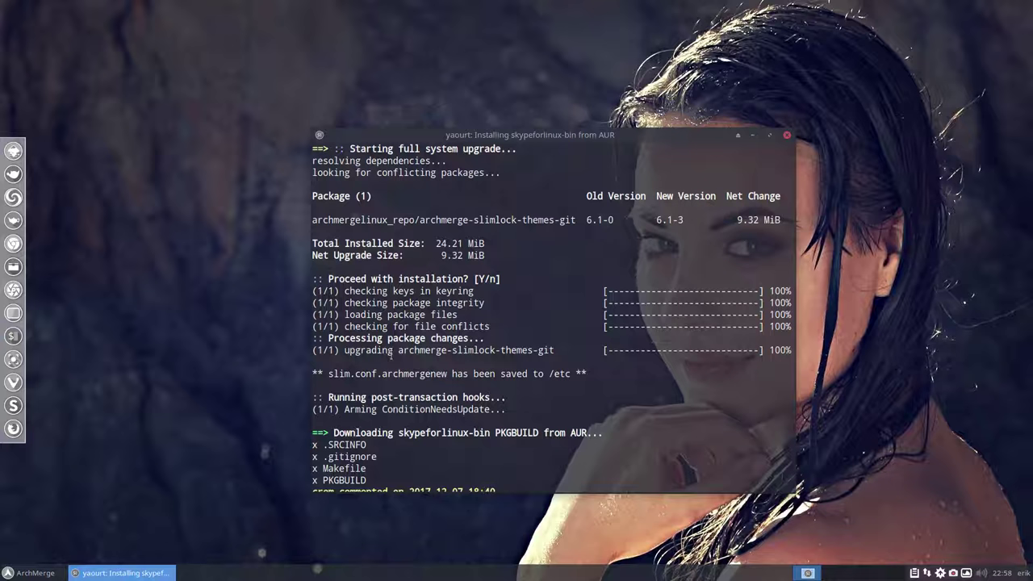
{"action": "left_click_drag", "start_coordinate": [329, 374], "coordinate": [392, 373]}
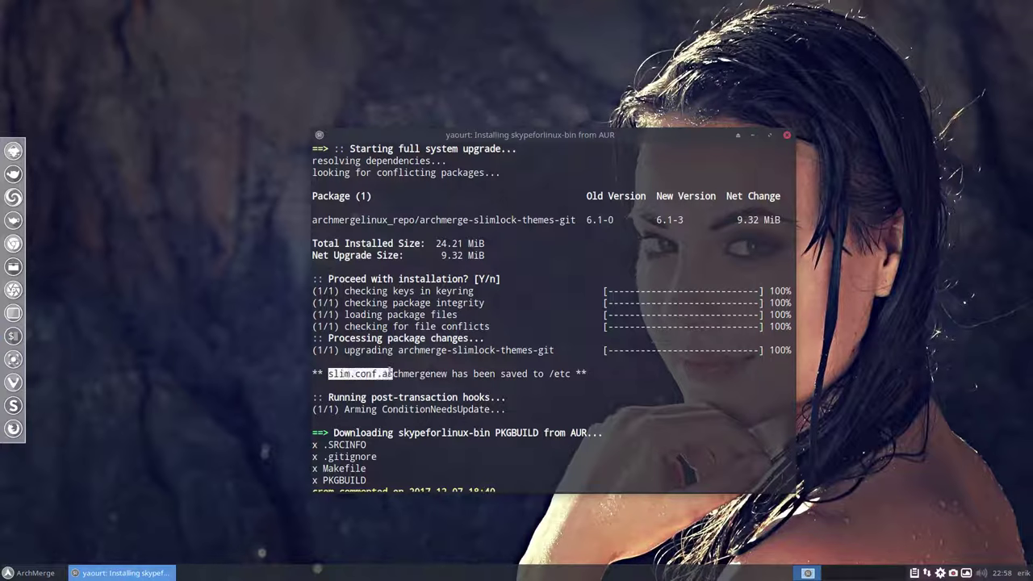
{"action": "left_click", "coordinate": [371, 379]}
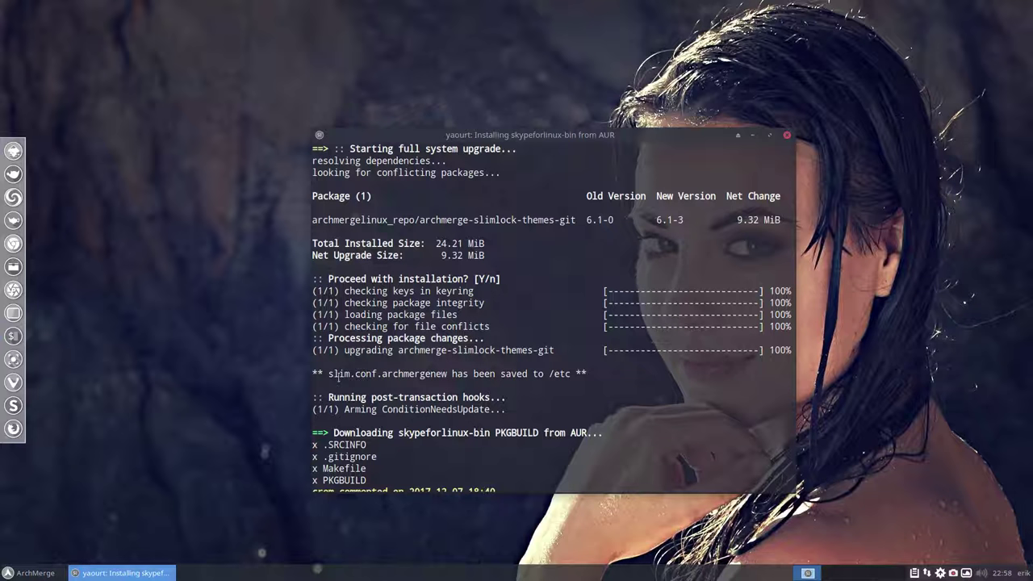
{"action": "left_click_drag", "start_coordinate": [377, 374], "coordinate": [447, 374]}
- Hide the terminal and browse to the /etc folder in Thunar
{"action": "left_click", "coordinate": [754, 136]}
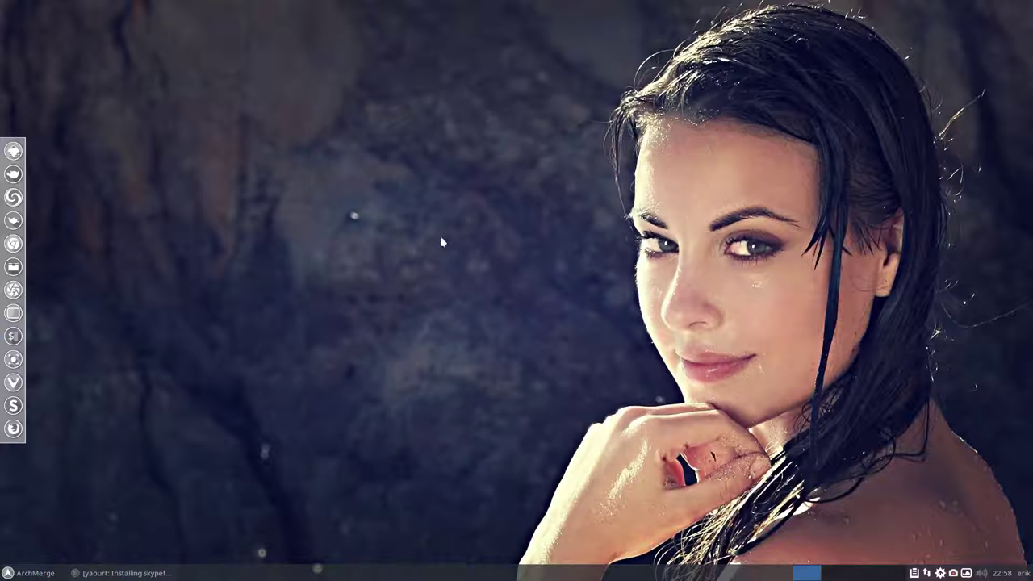
{"action": "left_click", "coordinate": [14, 268]}
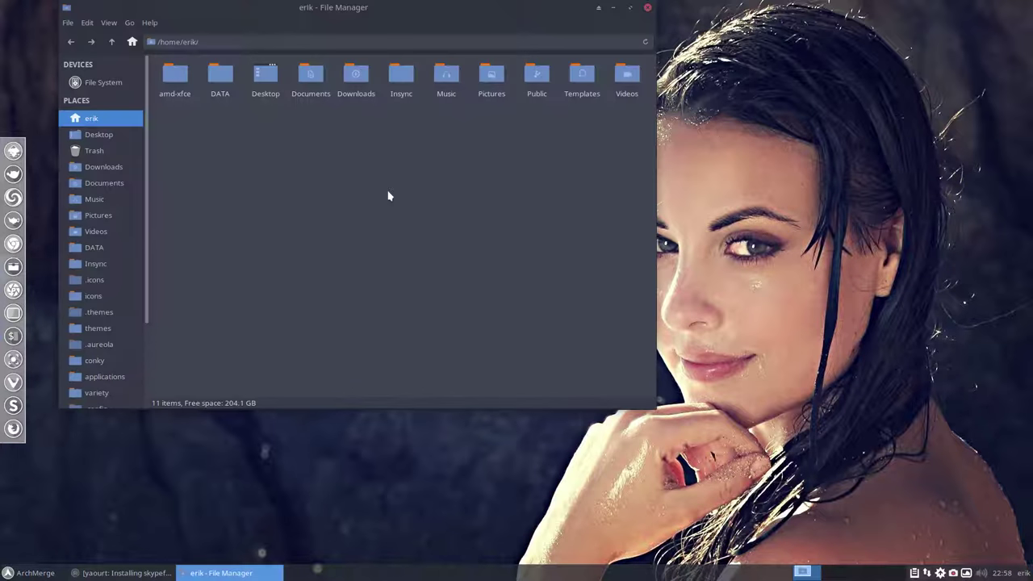
{"action": "left_click", "coordinate": [103, 83]}
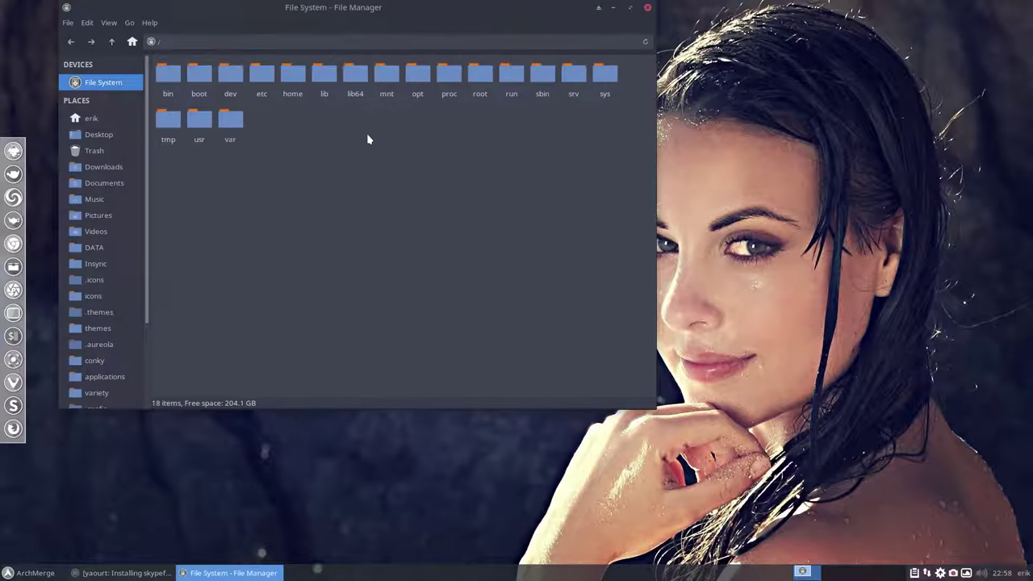
{"action": "double_click", "coordinate": [262, 75]}
{"action": "type", "text": "slim"}
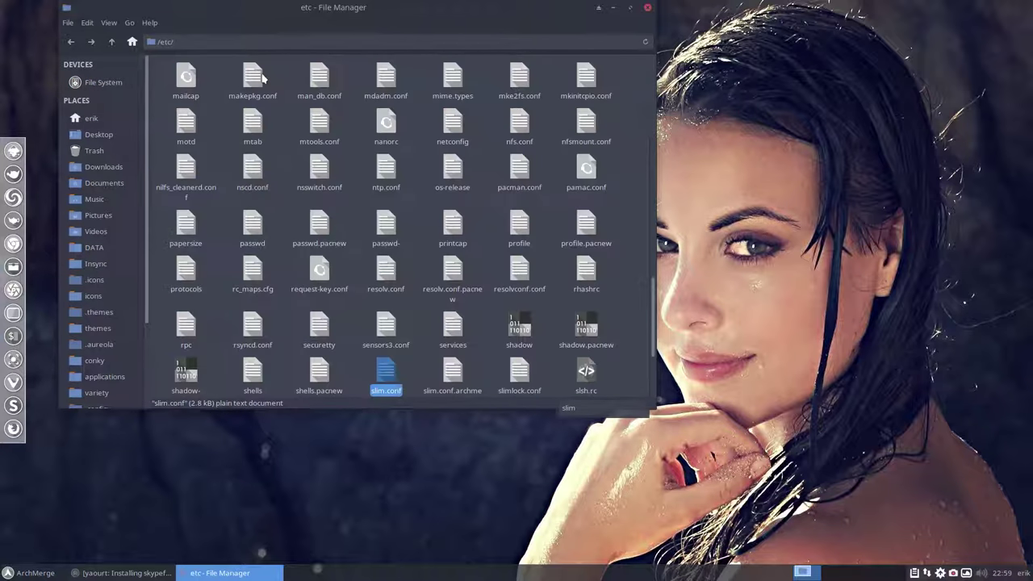
- Select slim.conf and slim.conf.archmergenew together and bring up their context menu
{"action": "key", "text": "Down"}
{"action": "key", "text": "Down"}
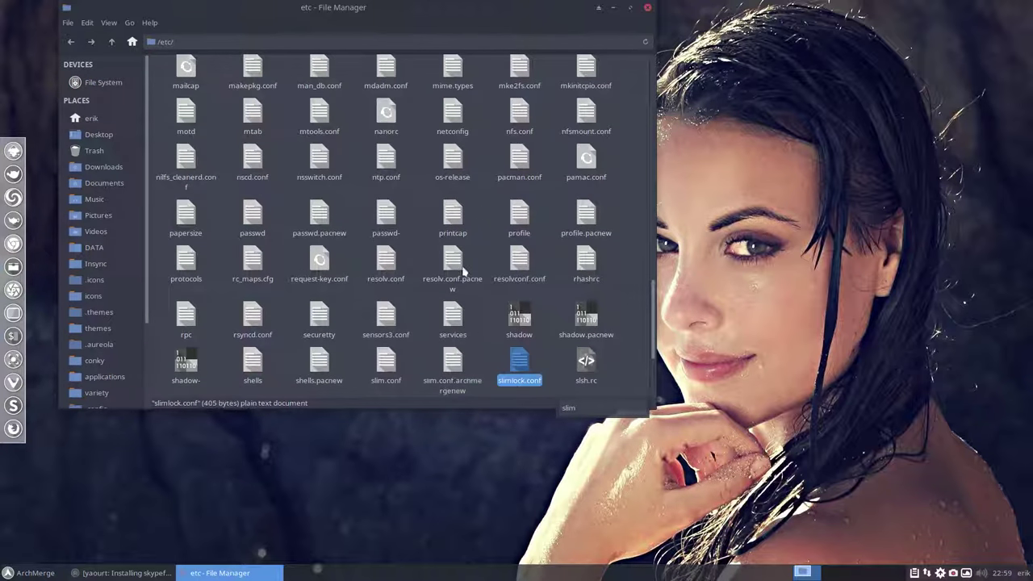
{"action": "left_click", "coordinate": [364, 369]}
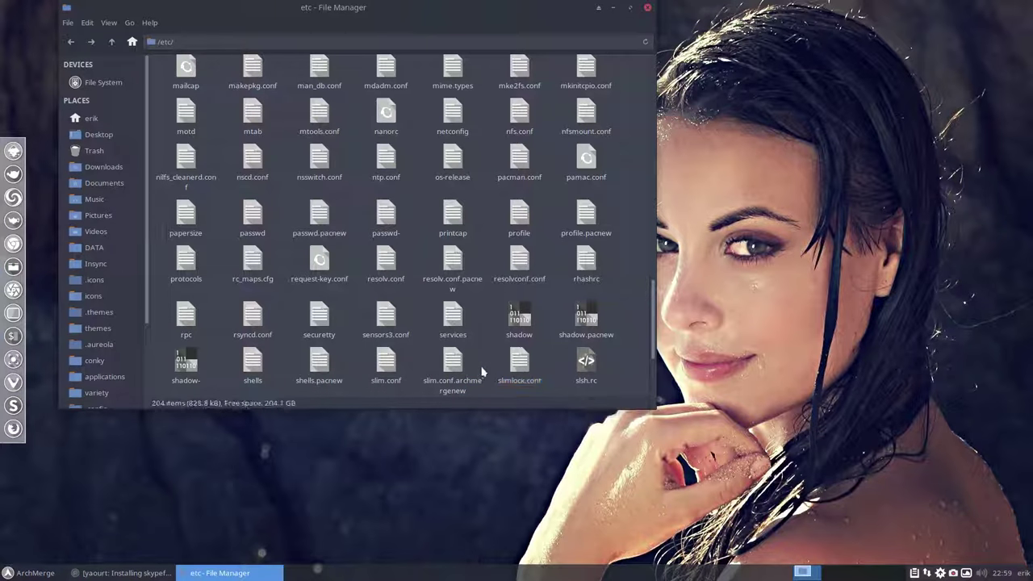
{"action": "left_click_drag", "start_coordinate": [385, 370], "coordinate": [357, 370]}
{"action": "right_click", "coordinate": [387, 362]}
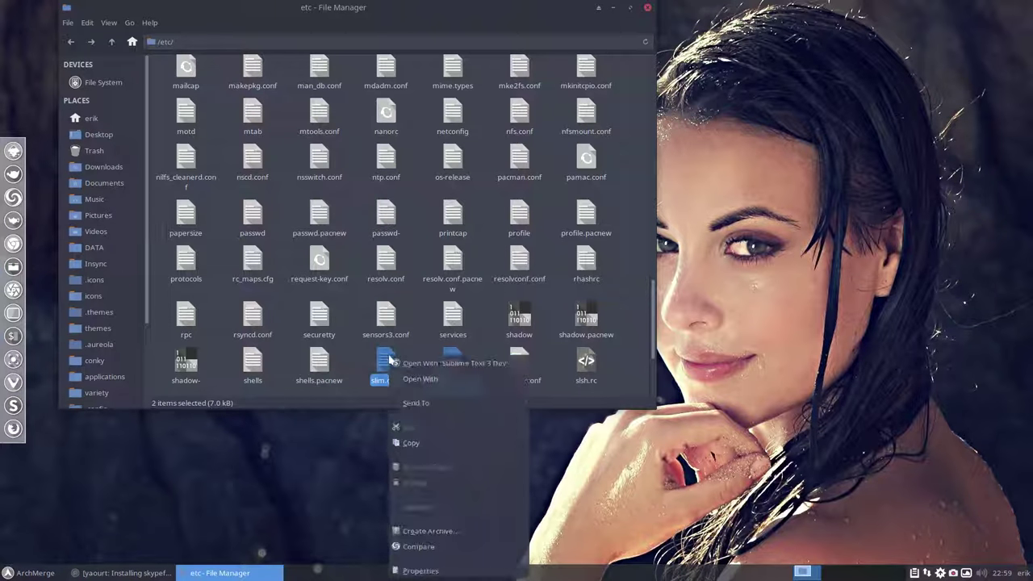
- Compare the two files in a maximised Meld window using the Solarized Light colour scheme
{"action": "left_click", "coordinate": [418, 546]}
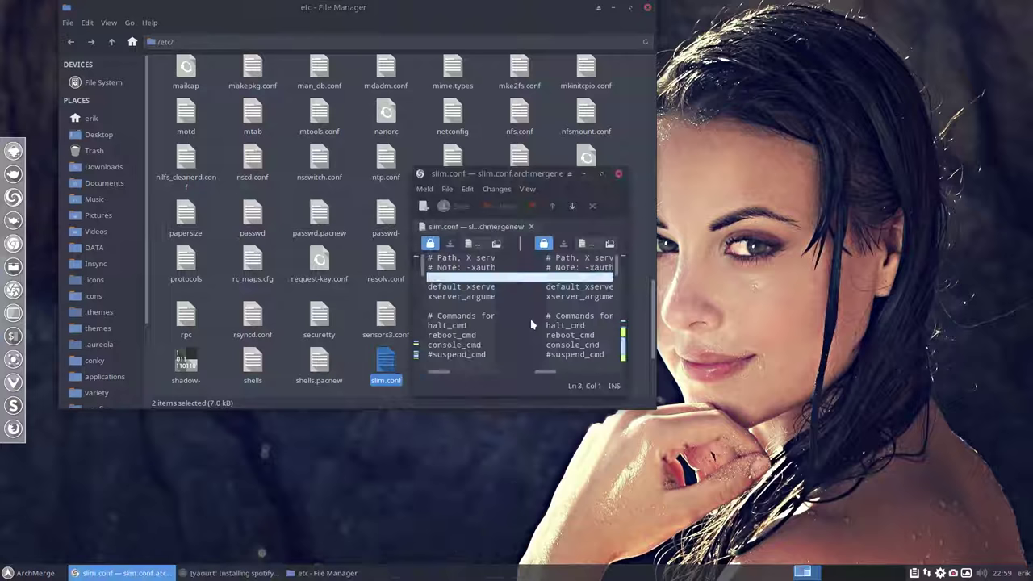
{"action": "left_click", "coordinate": [601, 174]}
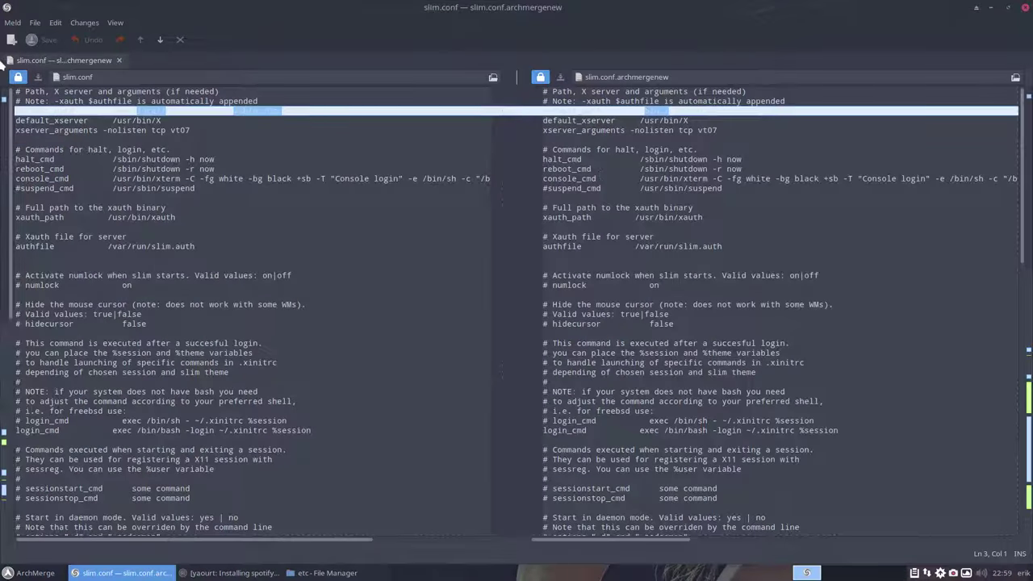
{"action": "left_click", "coordinate": [12, 22]}
{"action": "left_click", "coordinate": [33, 48]}
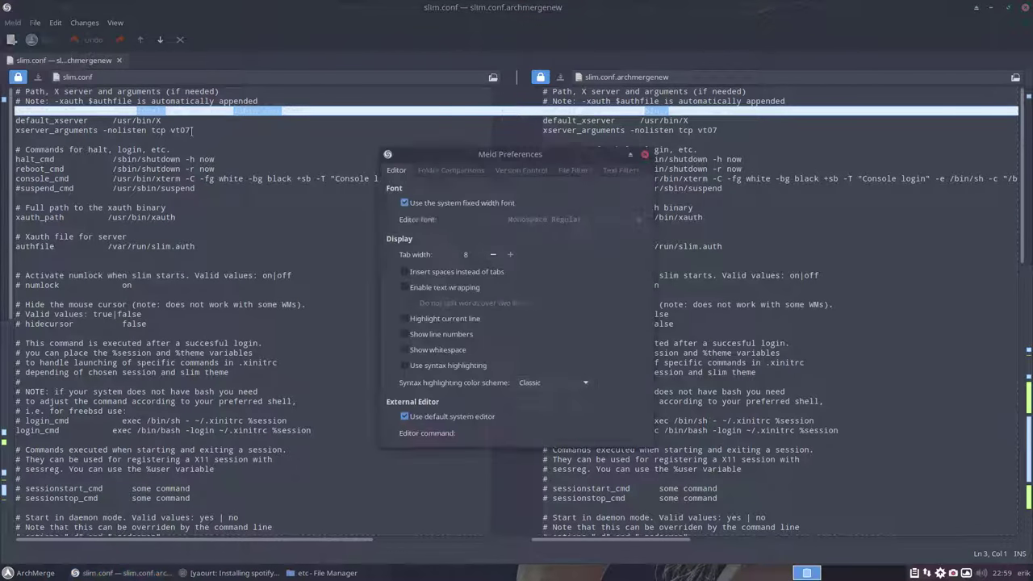
{"action": "left_click", "coordinate": [552, 384]}
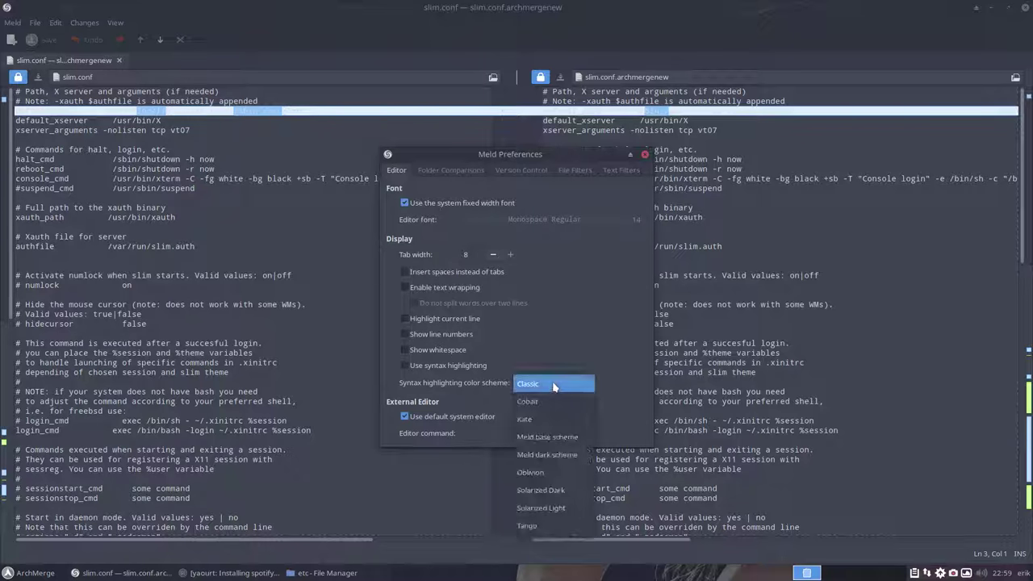
{"action": "left_click", "coordinate": [553, 384]}
{"action": "left_click", "coordinate": [557, 510]}
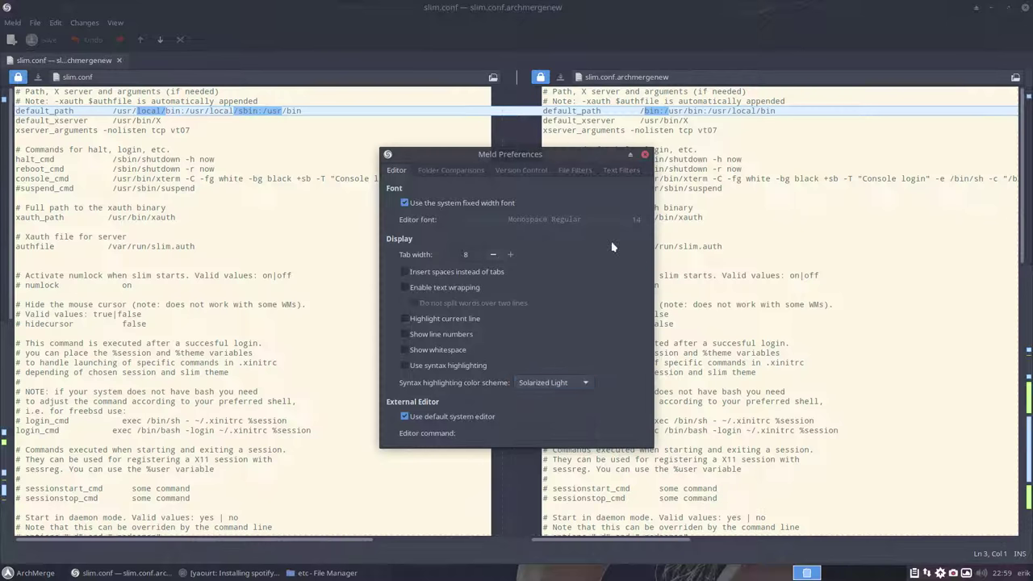
{"action": "left_click", "coordinate": [644, 155]}
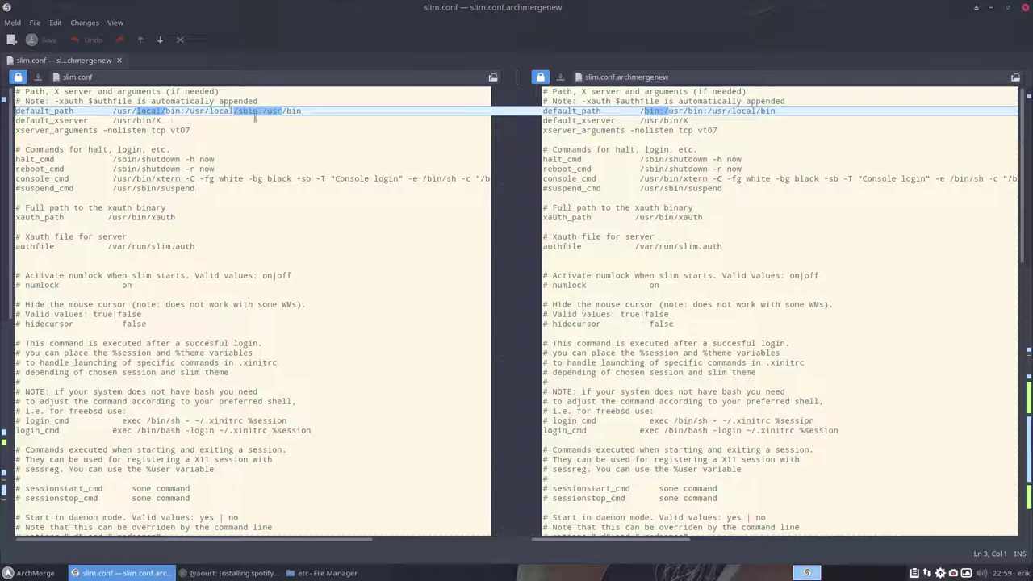
- Focus the slim.conf.archmergenew pane to read through its highlighted differences
{"action": "left_click", "coordinate": [716, 227]}
{"action": "scroll", "coordinate": [716, 229], "scroll_direction": "down", "scroll_amount": 1}
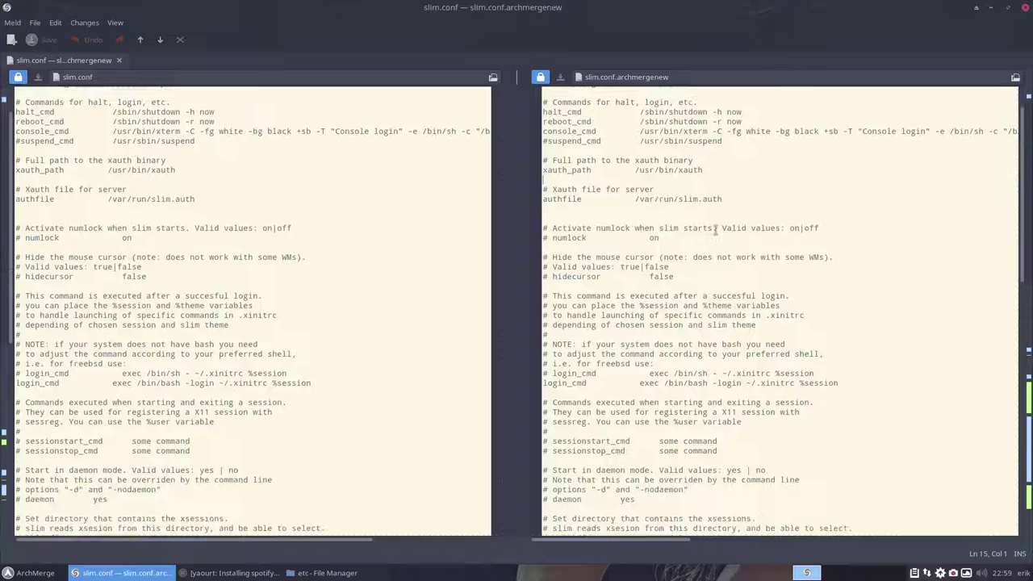
{"action": "scroll", "coordinate": [715, 229], "scroll_direction": "down", "scroll_amount": 1}
{"action": "scroll", "coordinate": [715, 229], "scroll_direction": "down", "scroll_amount": 3}
{"action": "scroll", "coordinate": [715, 229], "scroll_direction": "down", "scroll_amount": 2}
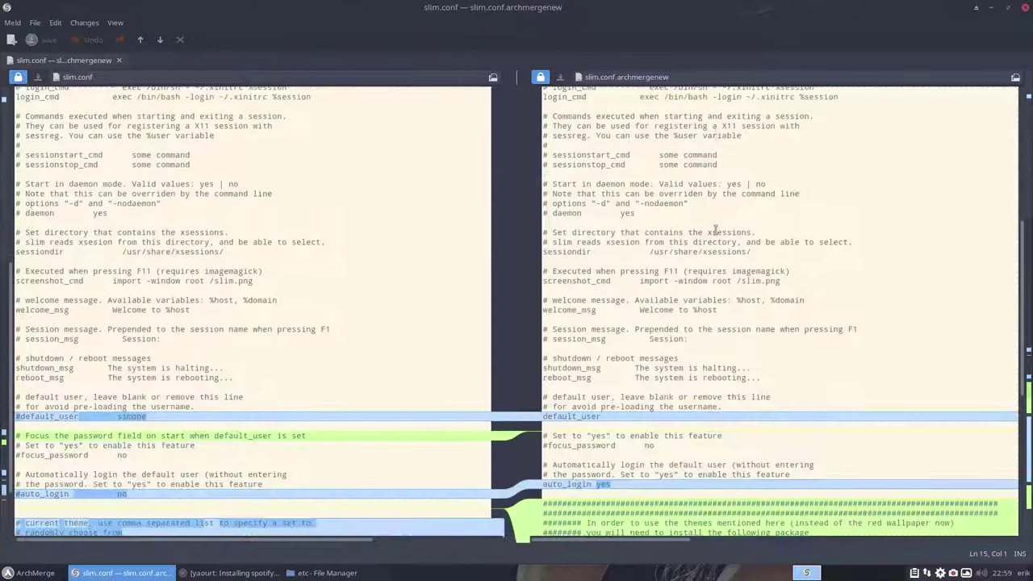
{"action": "scroll", "coordinate": [715, 229], "scroll_direction": "down", "scroll_amount": 1}
{"action": "scroll", "coordinate": [715, 229], "scroll_direction": "down", "scroll_amount": 1}
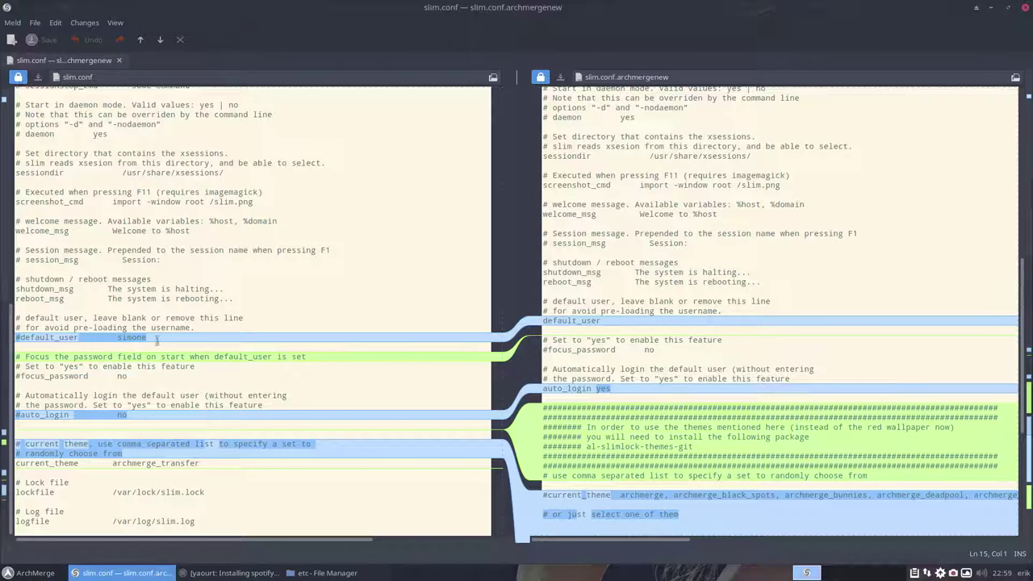
{"action": "scroll", "coordinate": [603, 349], "scroll_direction": "down", "scroll_amount": 2}
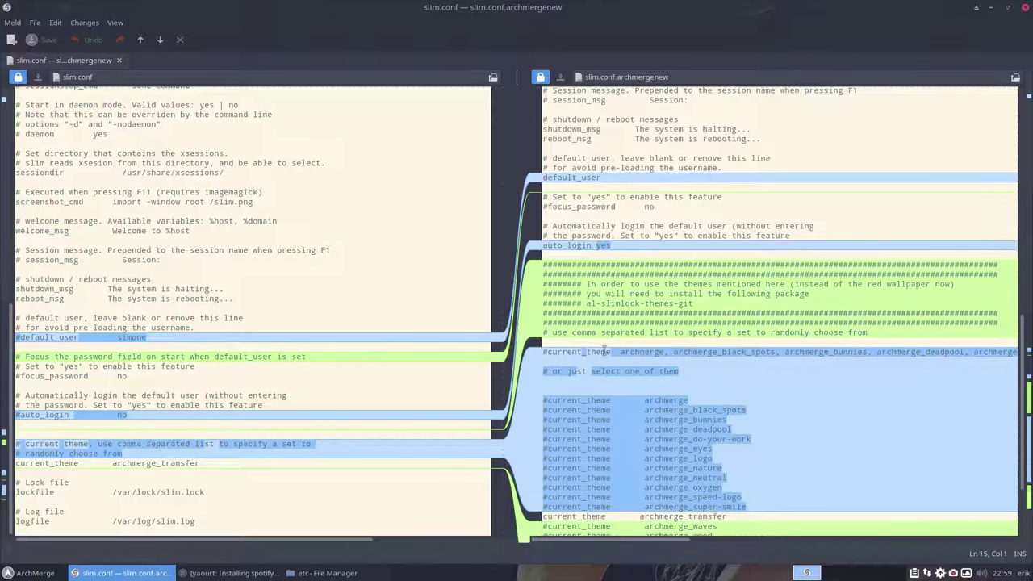
{"action": "scroll", "coordinate": [603, 349], "scroll_direction": "down", "scroll_amount": 2}
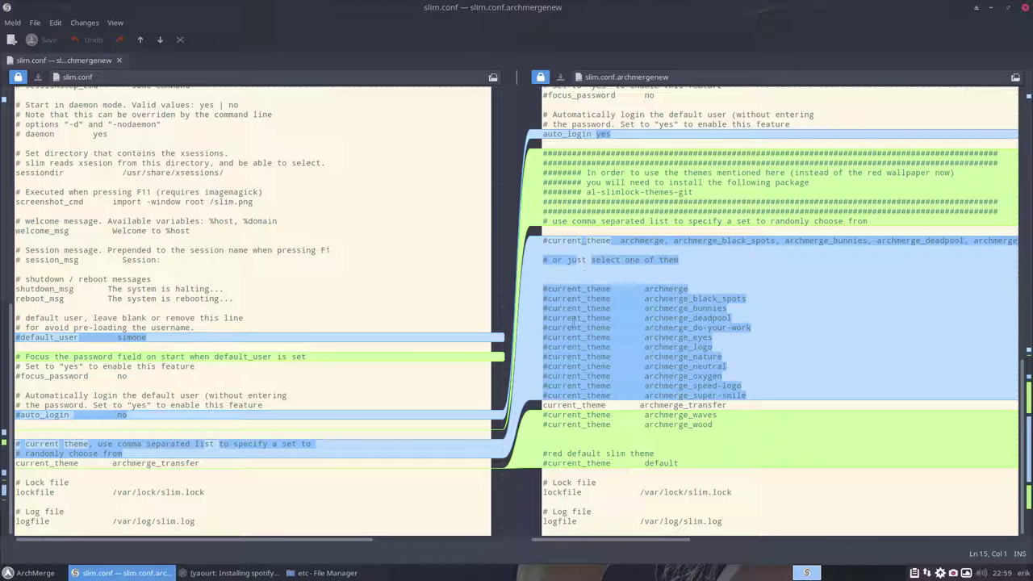
{"action": "scroll", "coordinate": [573, 319], "scroll_direction": "up", "scroll_amount": 1}
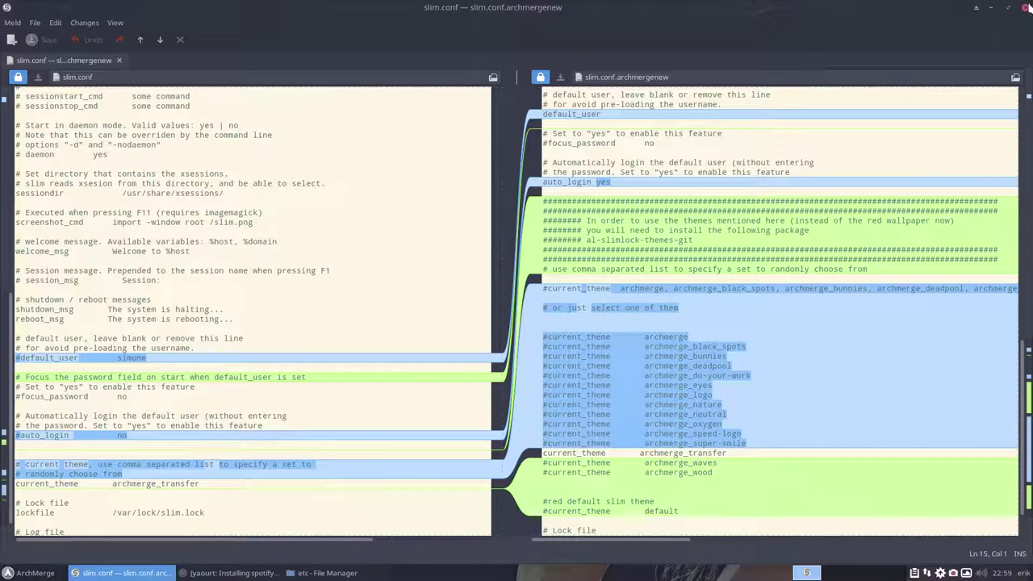
- Close Meld, open slim.conf.archmergenew in Sublime Text and select all 118 lines
{"action": "left_click", "coordinate": [1027, 7]}
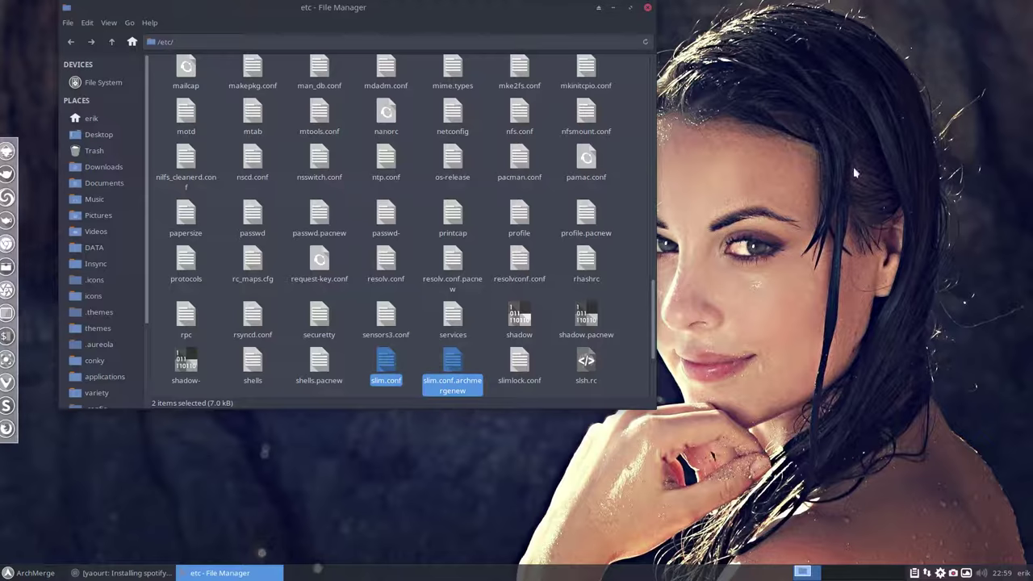
{"action": "double_click", "coordinate": [452, 368]}
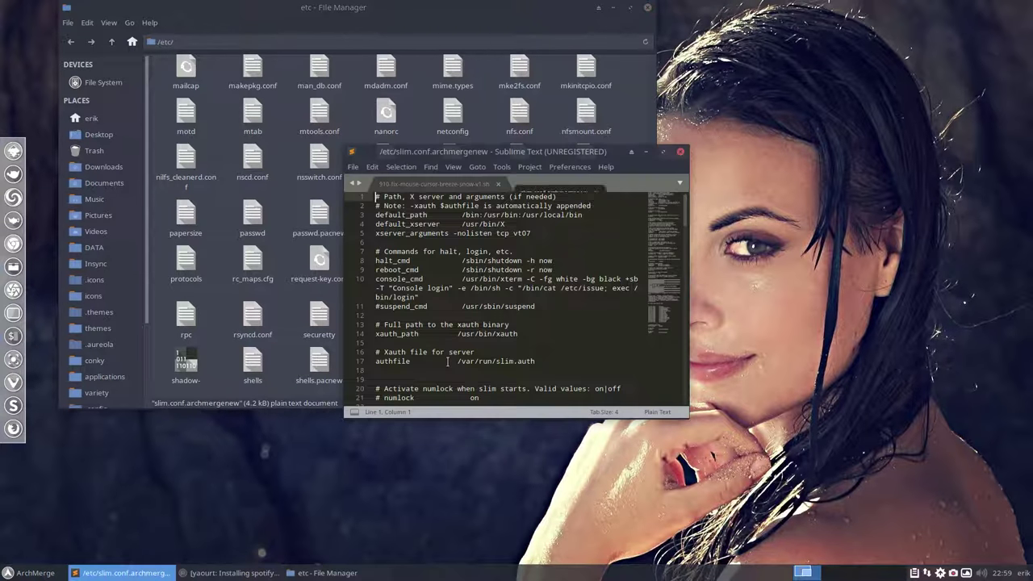
{"action": "left_click", "coordinate": [605, 166]}
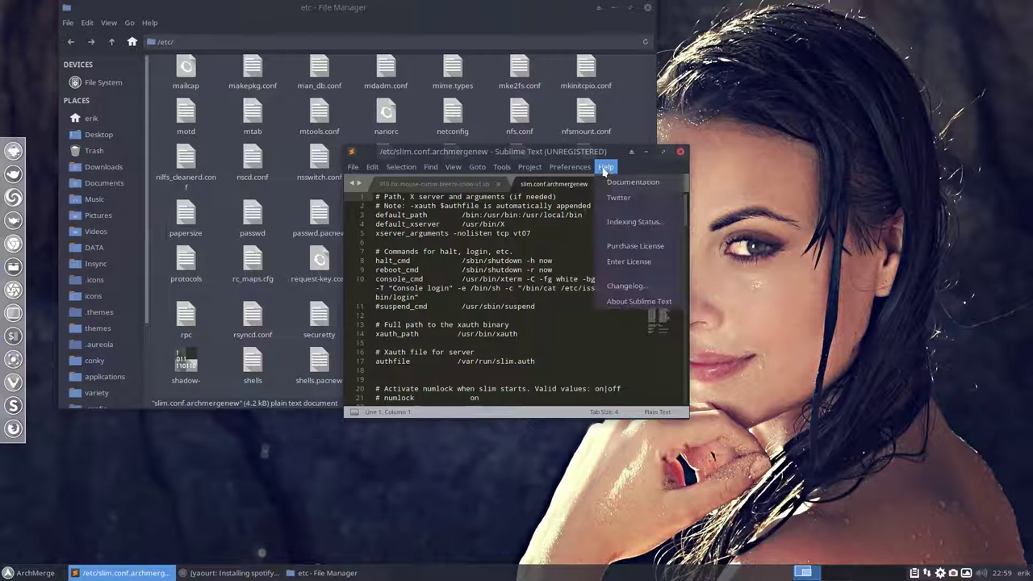
{"action": "left_click", "coordinate": [615, 302]}
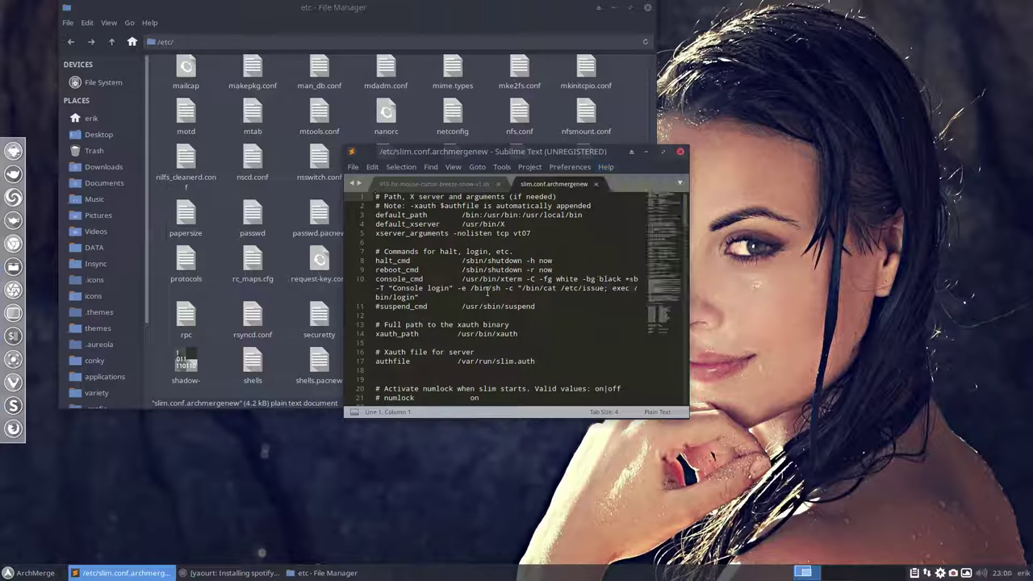
{"action": "key", "text": "ctrl+a"}
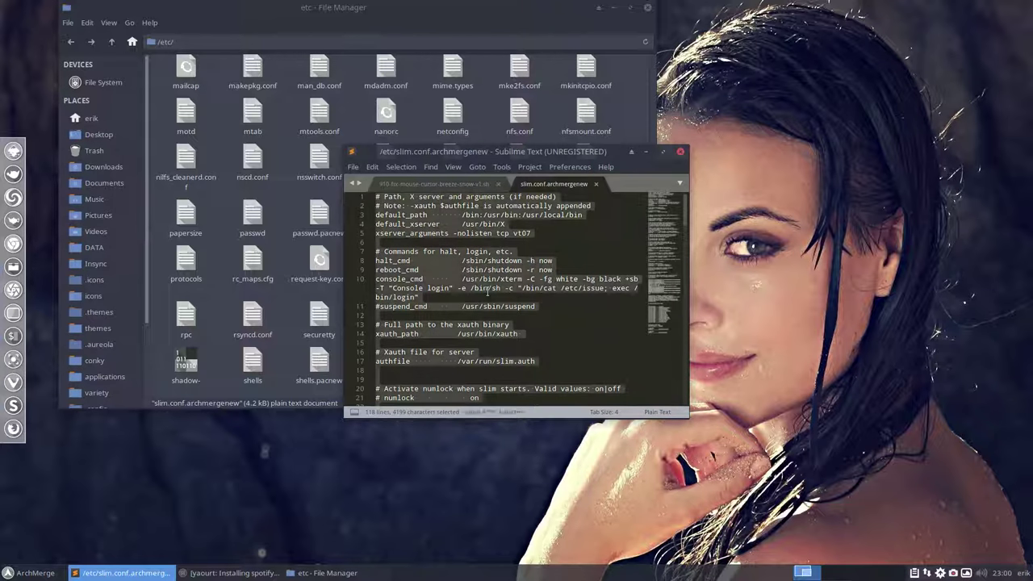
{"action": "left_click_drag", "start_coordinate": [585, 151], "coordinate": [906, 234]}
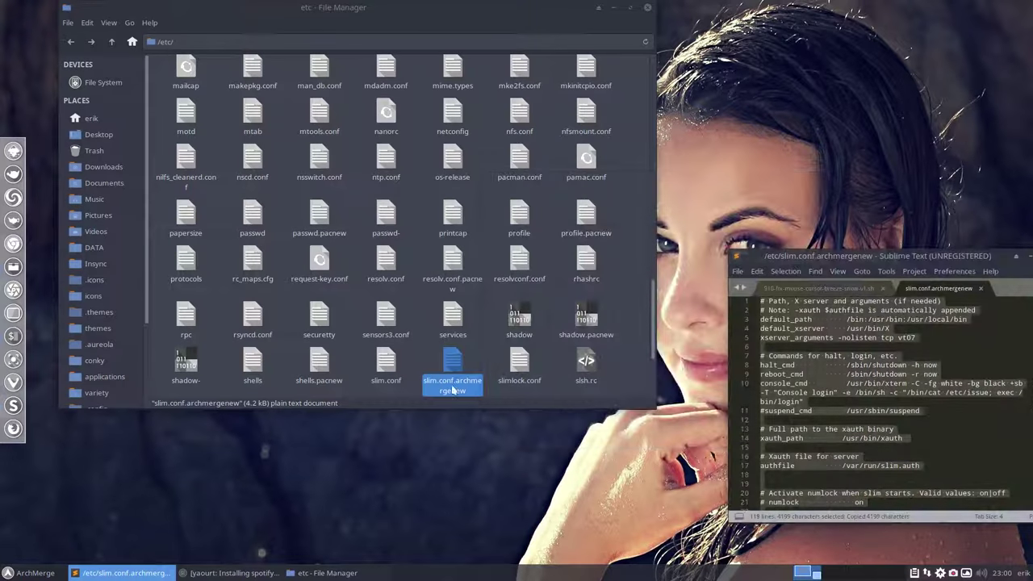
{"action": "left_click", "coordinate": [386, 367]}
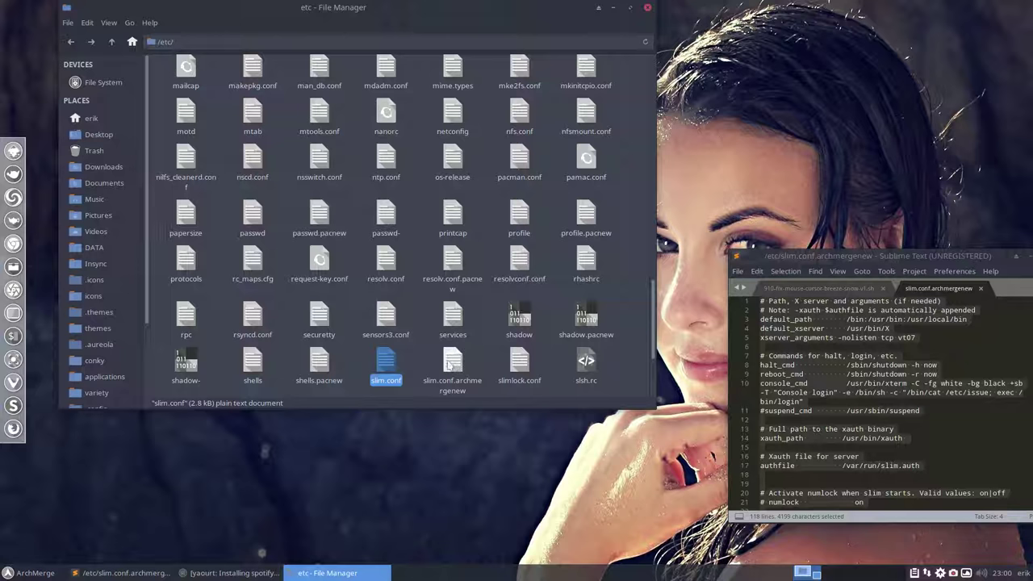
- Open slim.conf in Sublime Text and replace its contents with the copied archmergenew text
{"action": "double_click", "coordinate": [390, 368]}
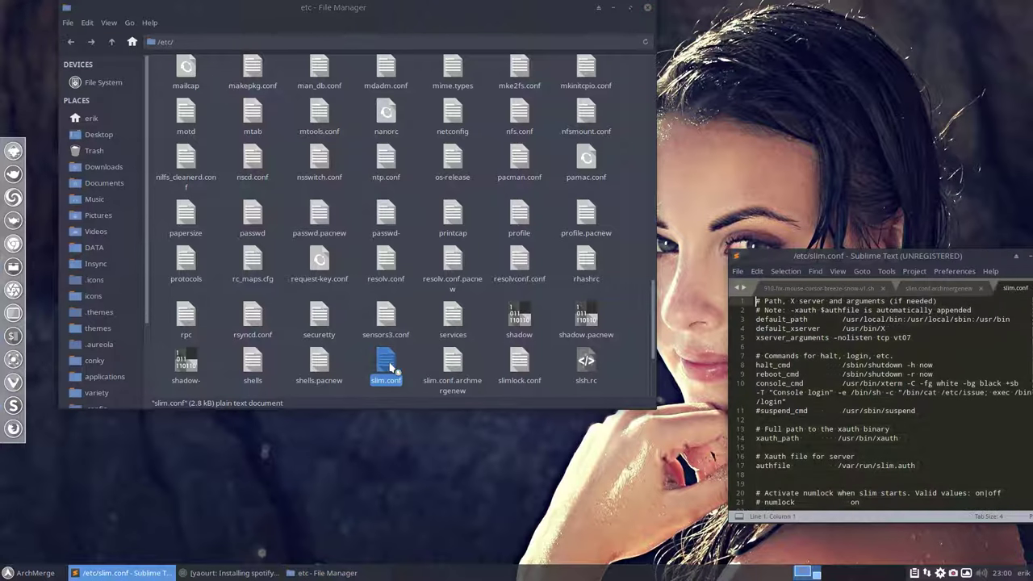
{"action": "left_click_drag", "start_coordinate": [912, 257], "coordinate": [461, 168]}
{"action": "left_click", "coordinate": [419, 267]}
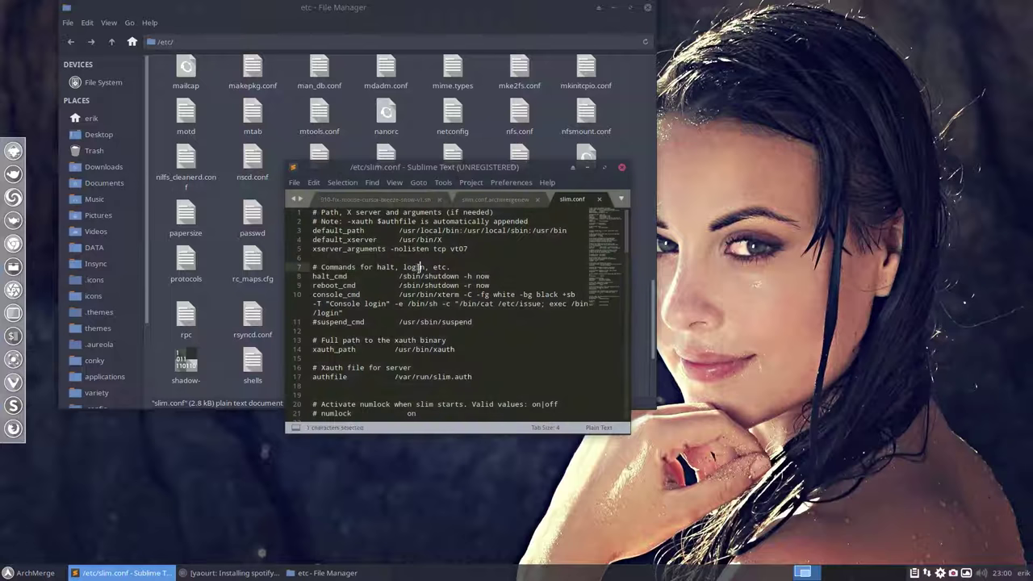
{"action": "key", "text": "ctrl+a"}
{"action": "key", "text": "Delete"}
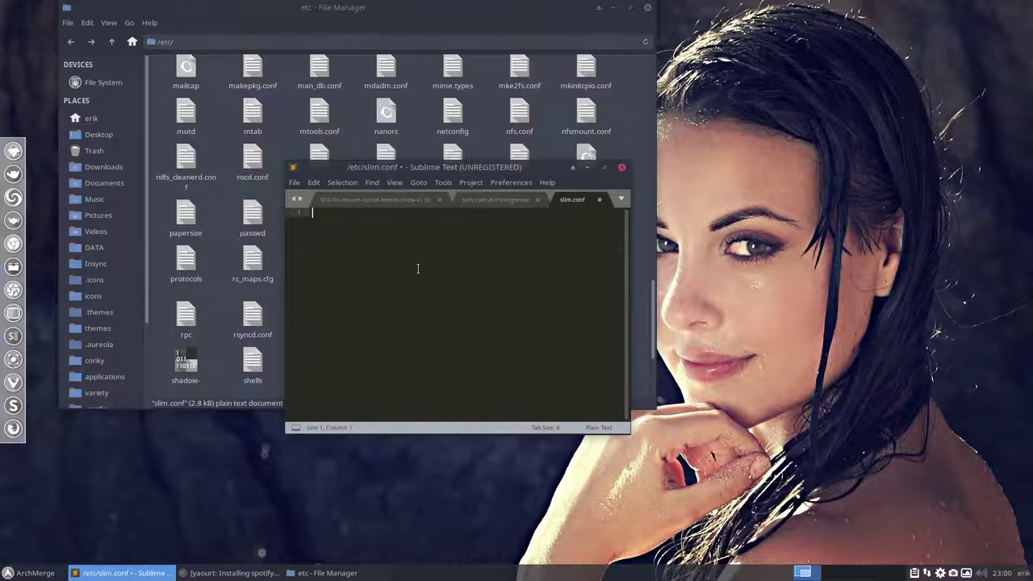
{"action": "key", "text": "ctrl+v"}
- Save slim.conf to /etc with the administrator password and minimise Sublime Text
{"action": "key", "text": "ctrl+s"}
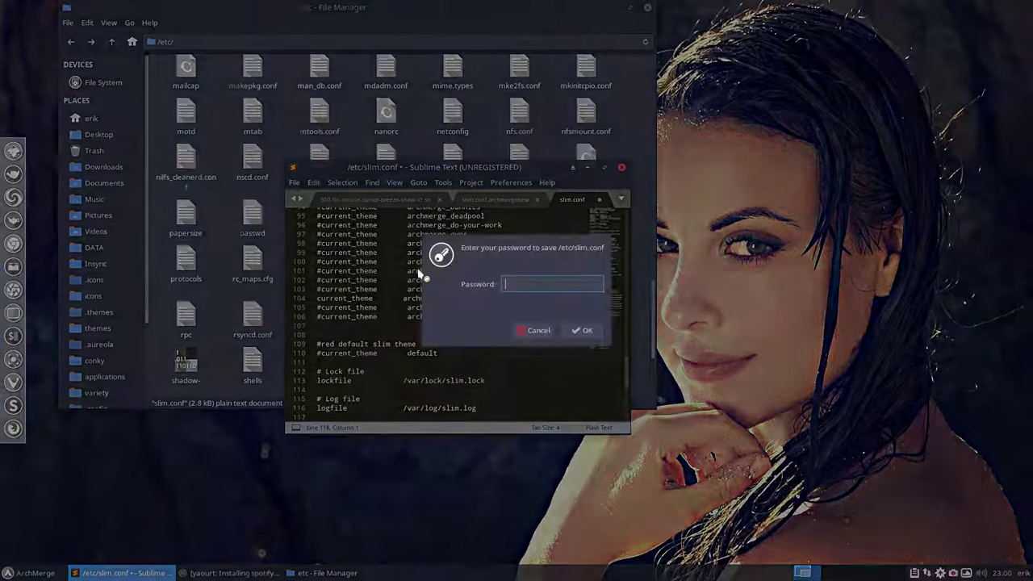
{"action": "type", "text": "•"}
{"action": "key", "text": "Return"}
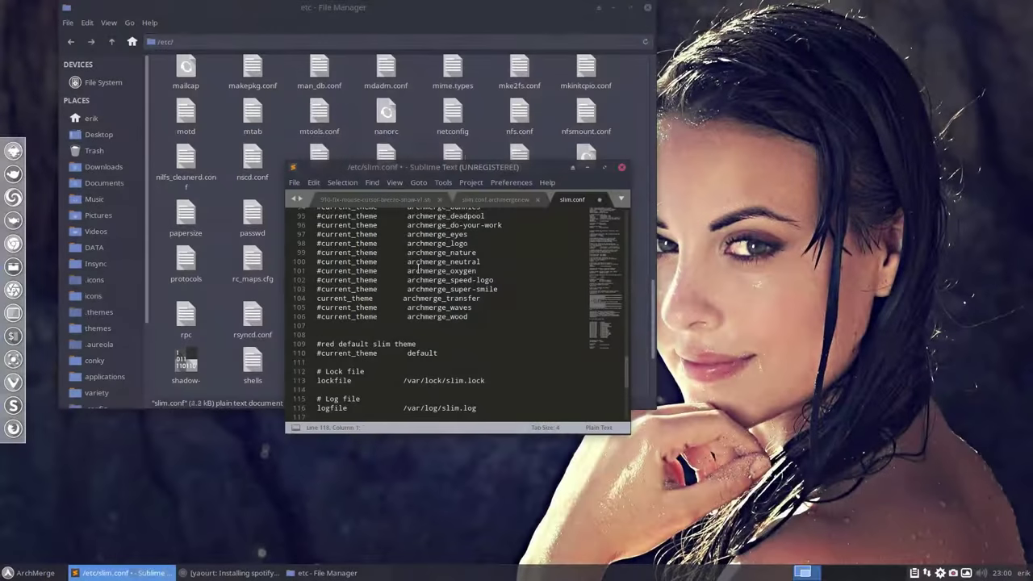
{"action": "left_click_drag", "start_coordinate": [547, 170], "coordinate": [727, 74]}
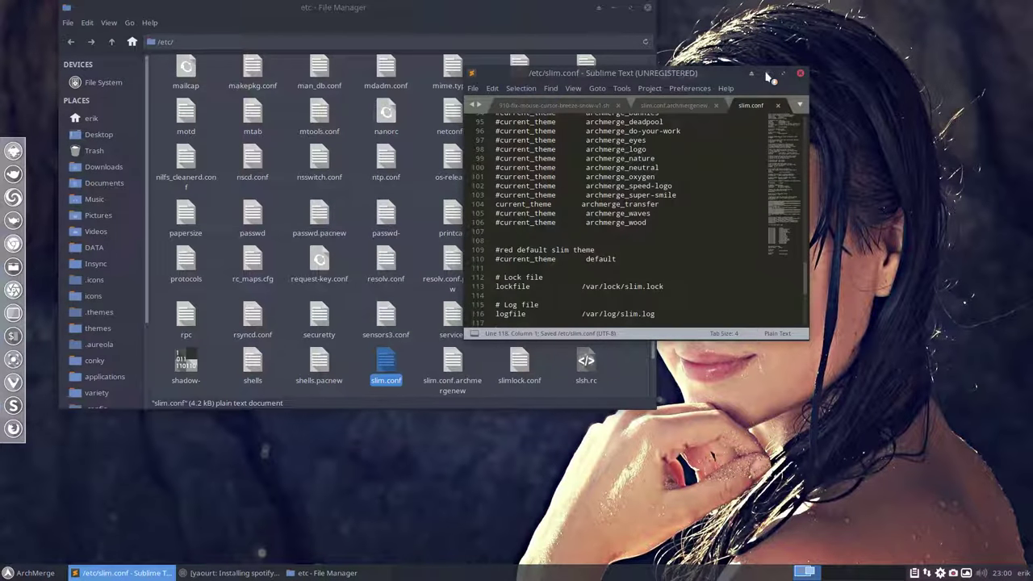
{"action": "scroll", "coordinate": [634, 292], "scroll_direction": "up", "scroll_amount": 3}
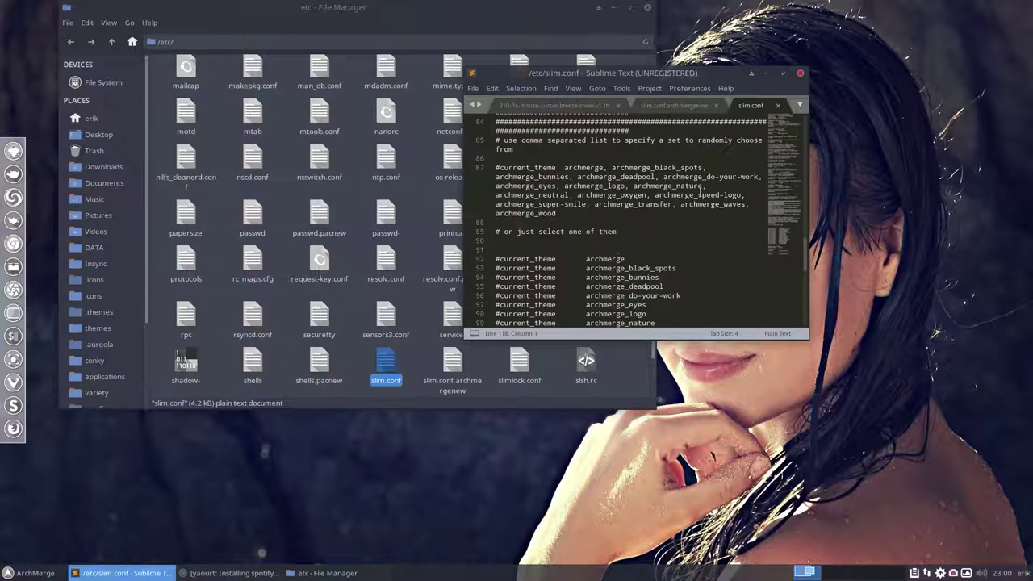
{"action": "left_click", "coordinate": [767, 73]}
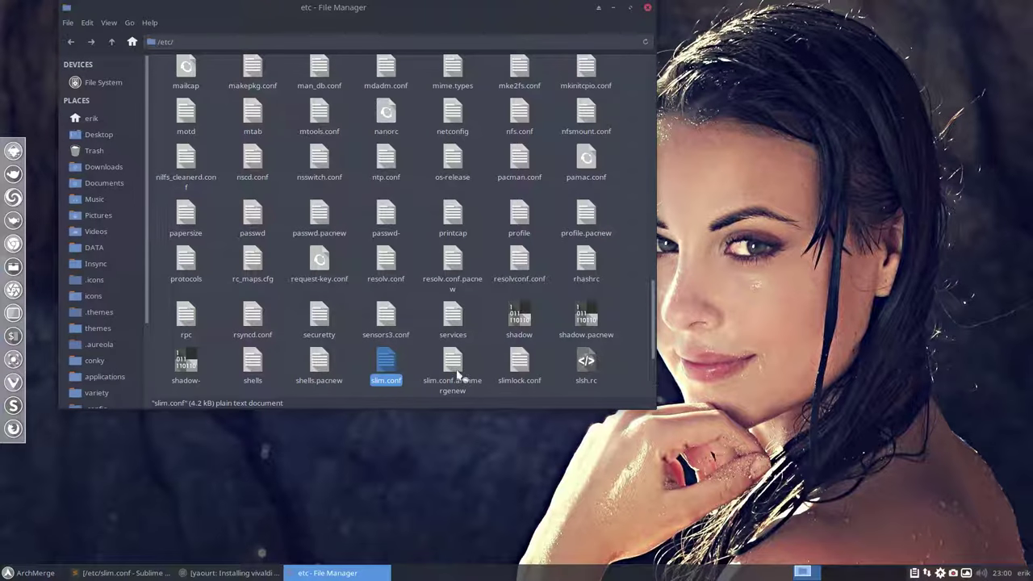
- Open slim.conf, uncomment the archmerge_bunnies theme line on line 94, and save with the password
{"action": "double_click", "coordinate": [386, 368]}
{"action": "left_click_drag", "start_coordinate": [565, 73], "coordinate": [726, 73]}
{"action": "scroll", "coordinate": [513, 277], "scroll_direction": "down", "scroll_amount": 2}
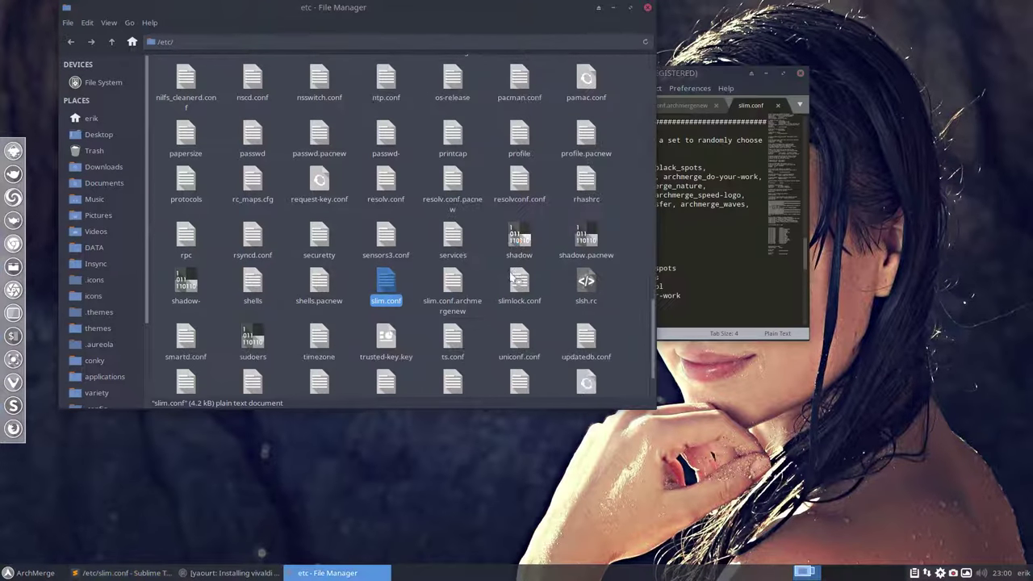
{"action": "left_click", "coordinate": [726, 242]}
{"action": "scroll", "coordinate": [565, 293], "scroll_direction": "down", "scroll_amount": 2}
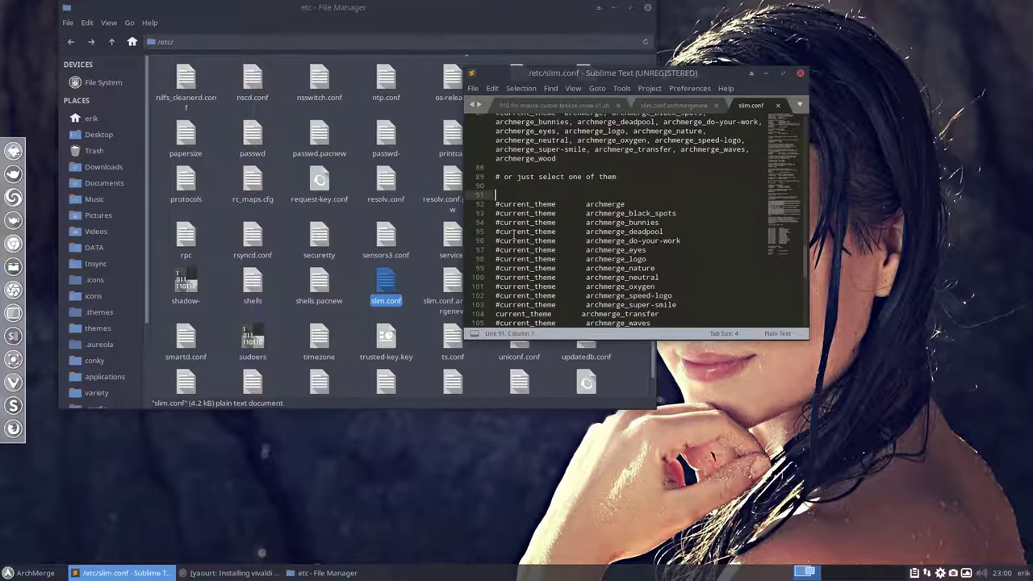
{"action": "left_click", "coordinate": [498, 222]}
{"action": "key", "text": "BackSpace"}
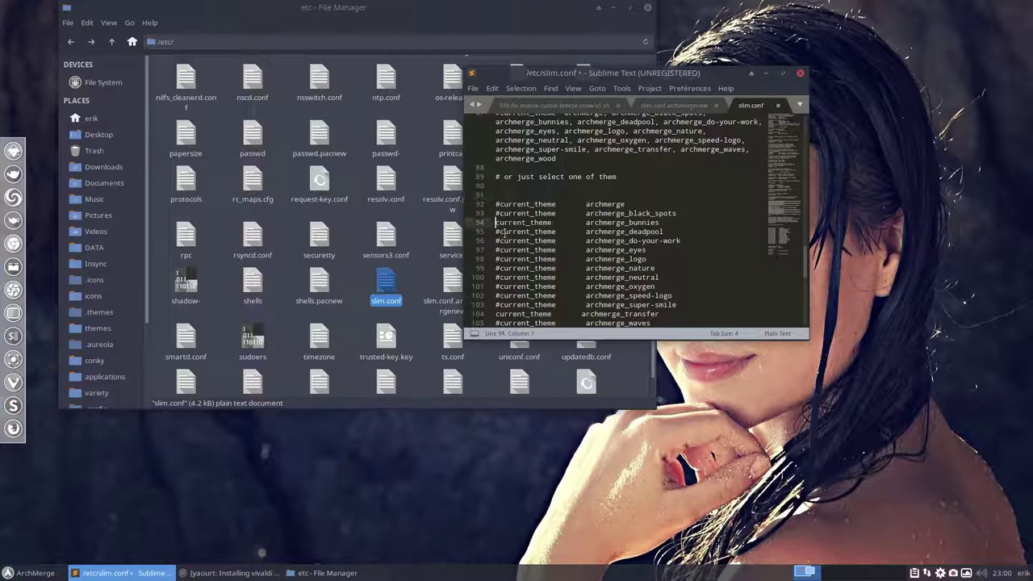
{"action": "key", "text": "ctrl+s"}
{"action": "type", "text": "••"}
{"action": "key", "text": "Return"}
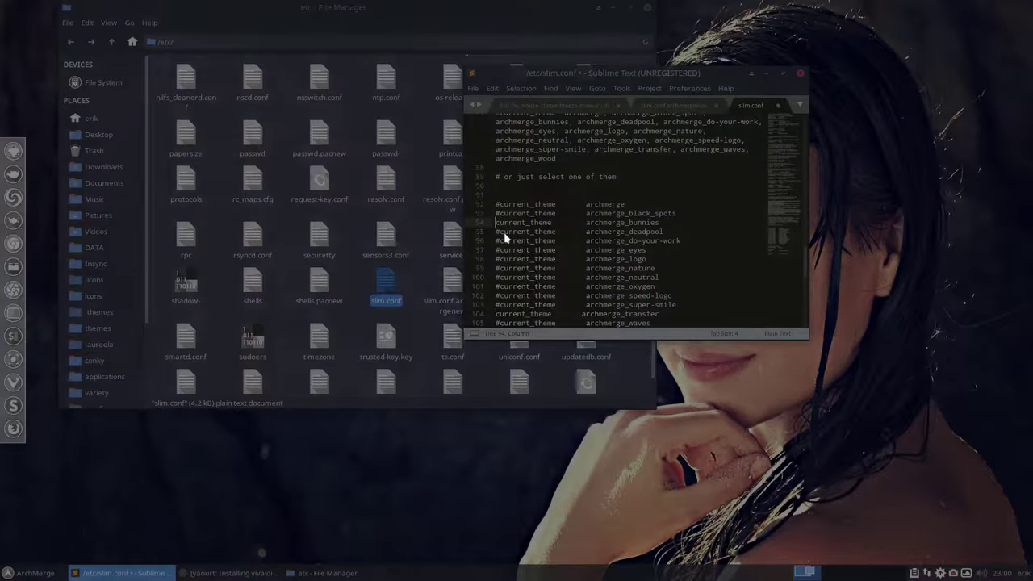
{"action": "scroll", "coordinate": [520, 289], "scroll_direction": "down", "scroll_amount": 2}
{"action": "scroll", "coordinate": [519, 287], "scroll_direction": "down", "scroll_amount": 2}
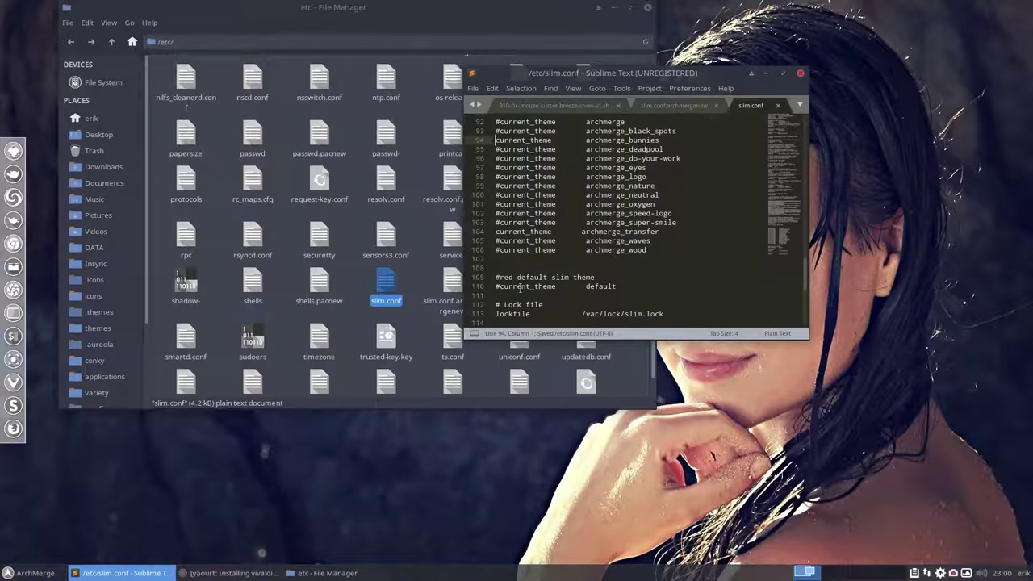
- Comment out the archmerge_transfer theme line on line 104 and save slim.conf again
{"action": "left_click", "coordinate": [494, 232]}
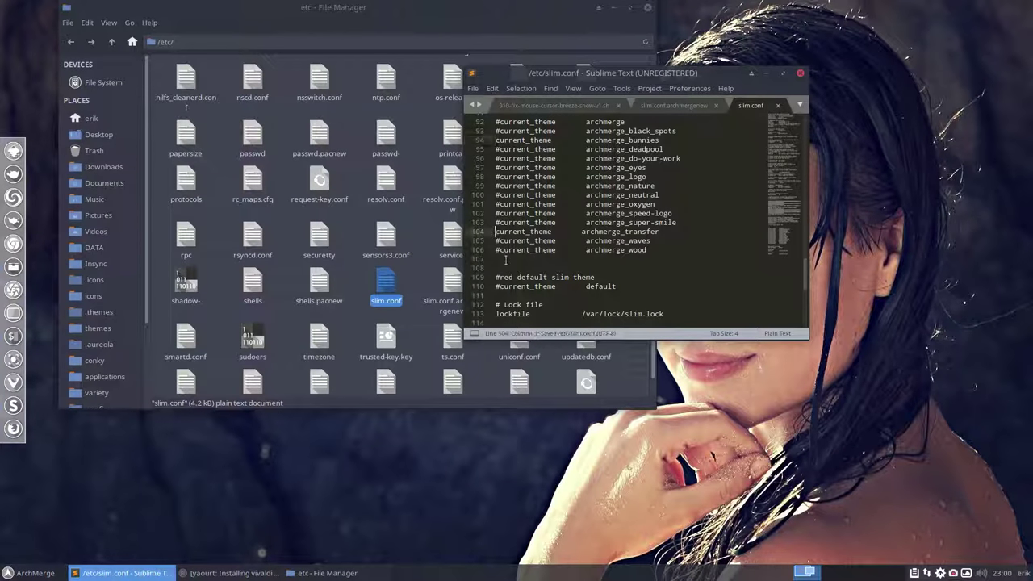
{"action": "type", "text": "#"}
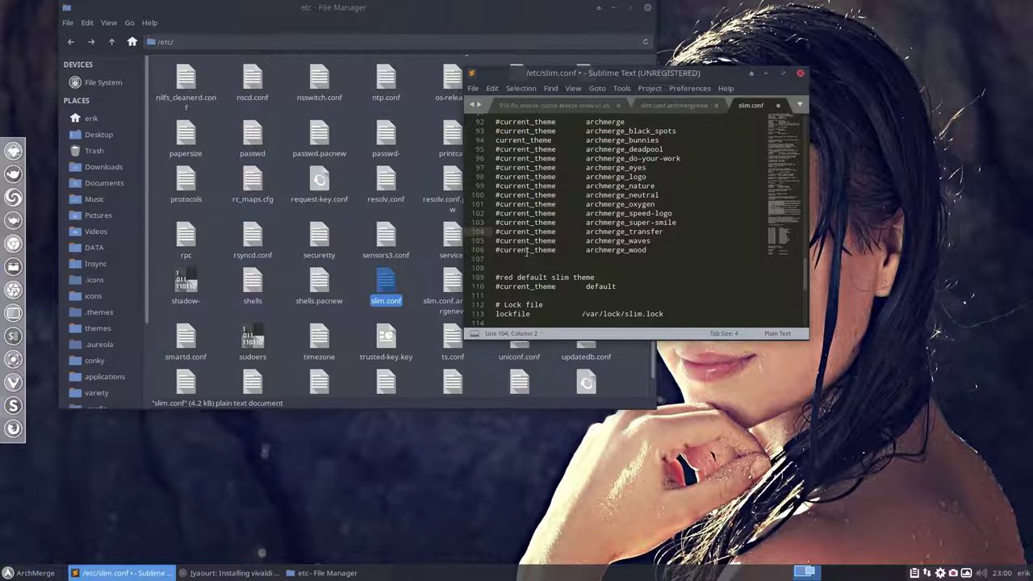
{"action": "left_click_drag", "start_coordinate": [496, 232], "coordinate": [696, 231]}
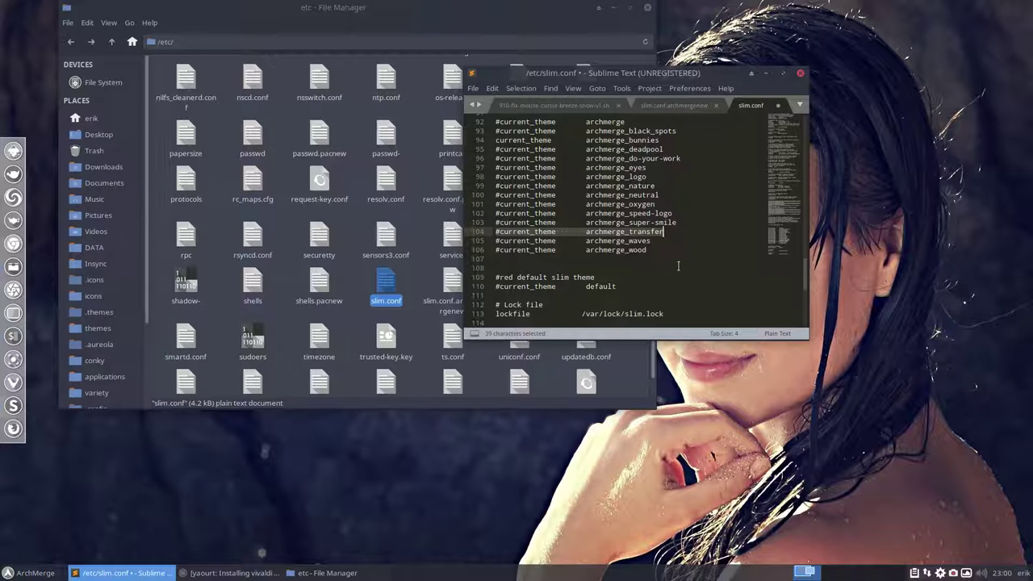
{"action": "scroll", "coordinate": [679, 266], "scroll_direction": "up", "scroll_amount": 2}
{"action": "left_click", "coordinate": [498, 195]}
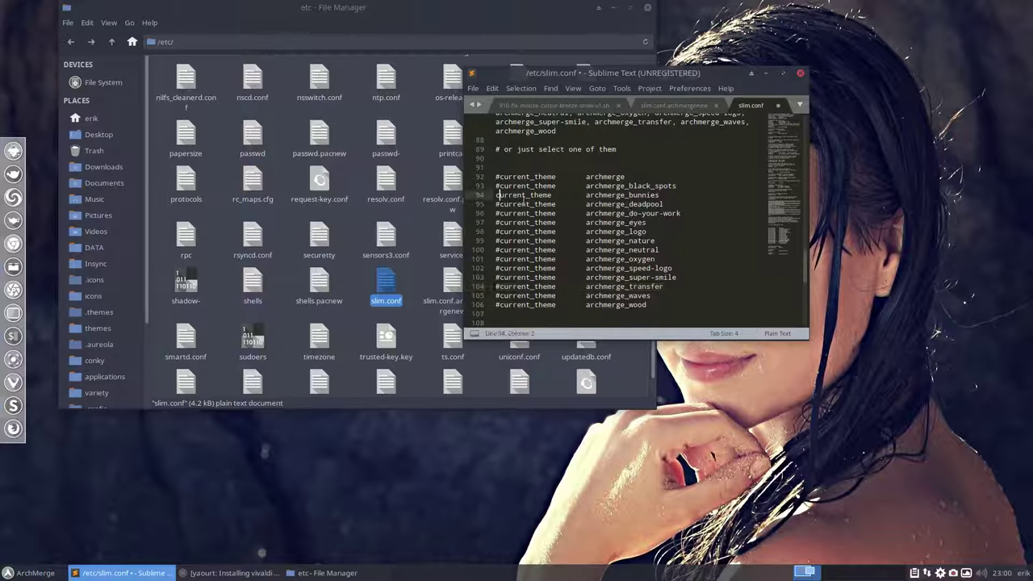
{"action": "key", "text": "ctrl+s"}
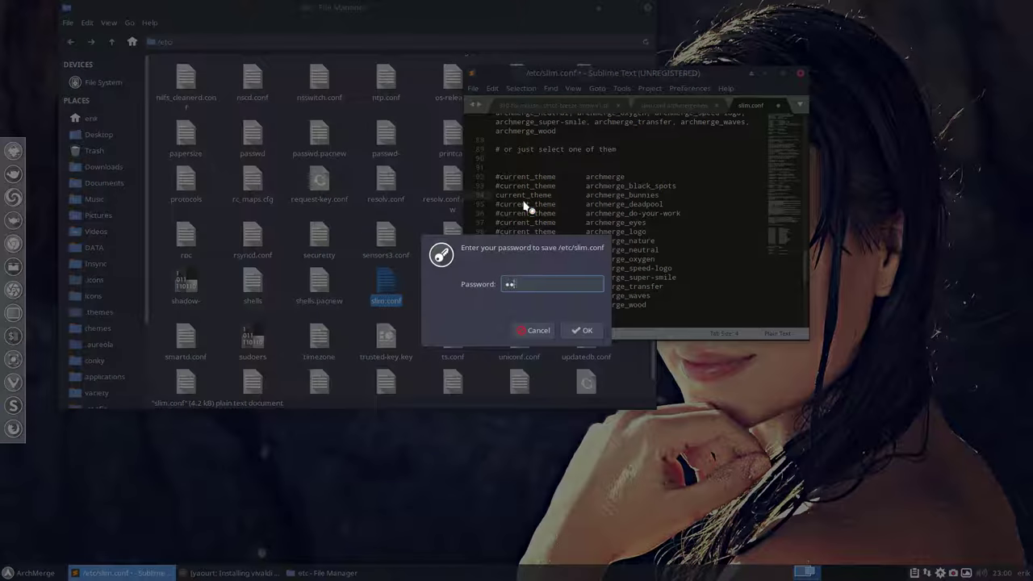
{"action": "type", "text": "•"}
{"action": "key", "text": "Return"}
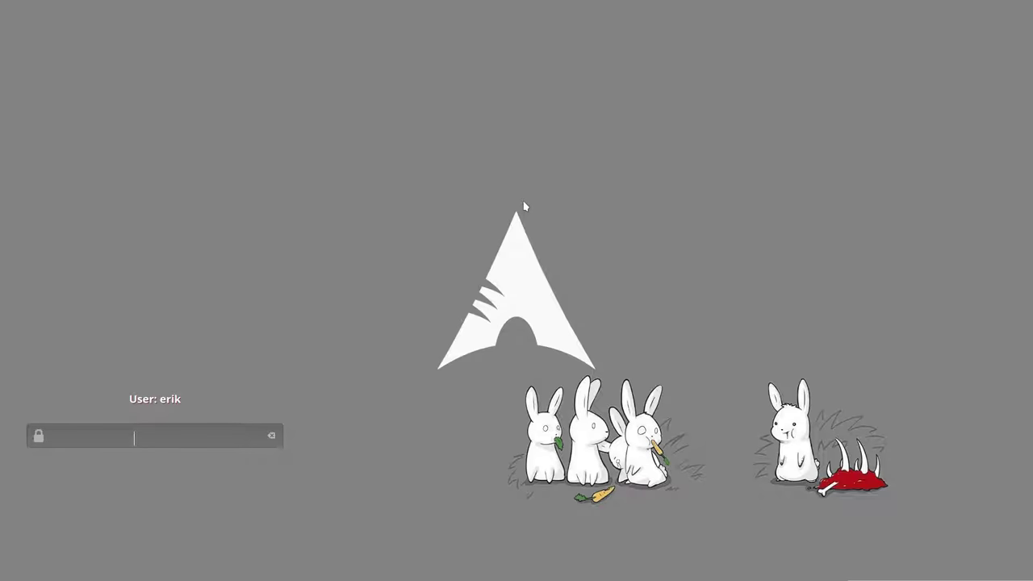
{"action": "type", "text": "•••"}
- Unlock the bunnies preview, save archmerge_speed-logo as the active theme, and unlock its preview
{"action": "key", "text": "Return"}
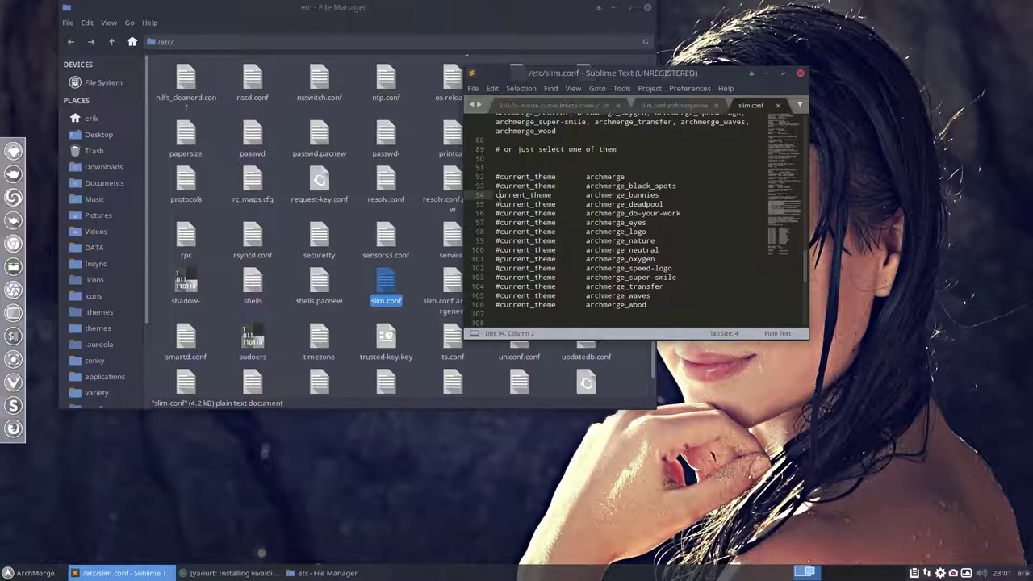
{"action": "left_click", "coordinate": [498, 268]}
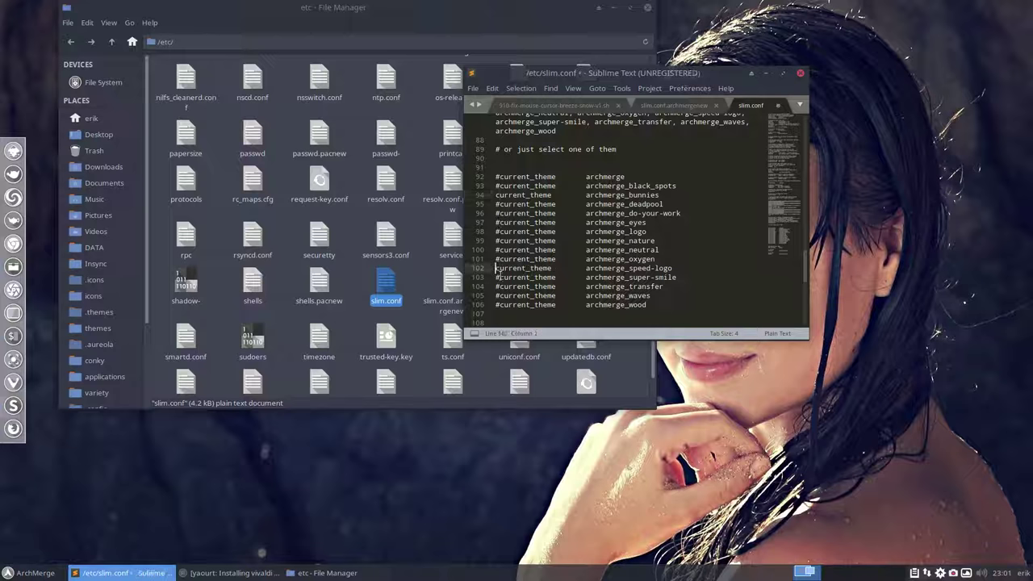
{"action": "key", "text": "ctrl+s"}
{"action": "type", "text": "****"}
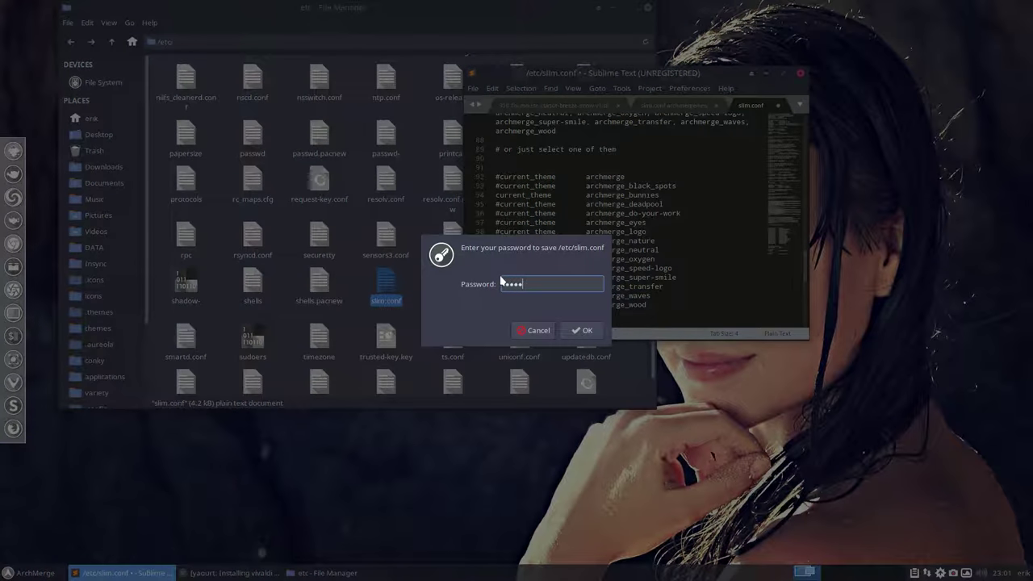
{"action": "key", "text": "Return"}
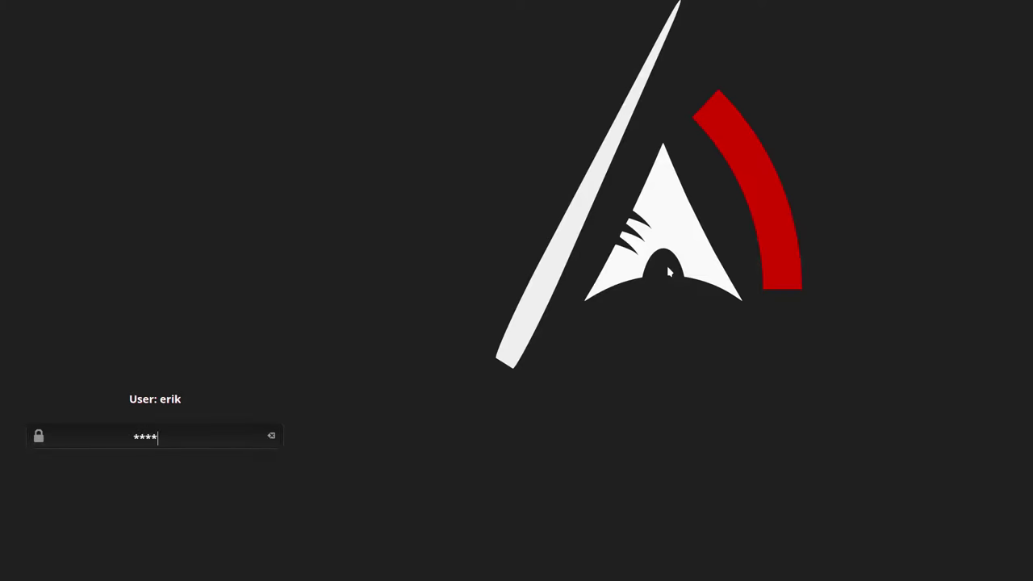
{"action": "key", "text": "Return"}
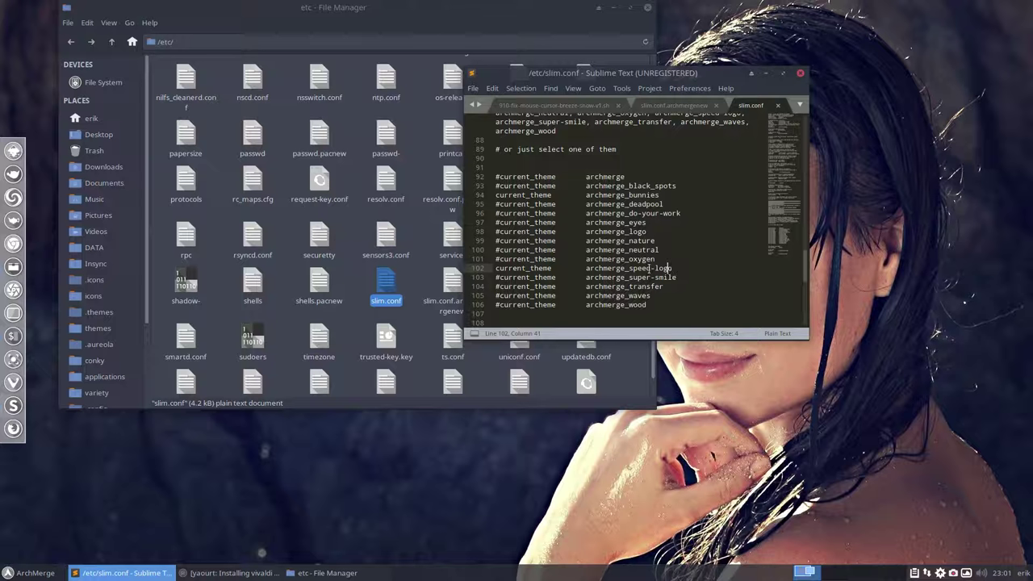
- Uncomment the archmerge_waves line on line 105 and save slim.conf with the password
{"action": "left_click", "coordinate": [501, 295]}
{"action": "key", "text": "BackSpace"}
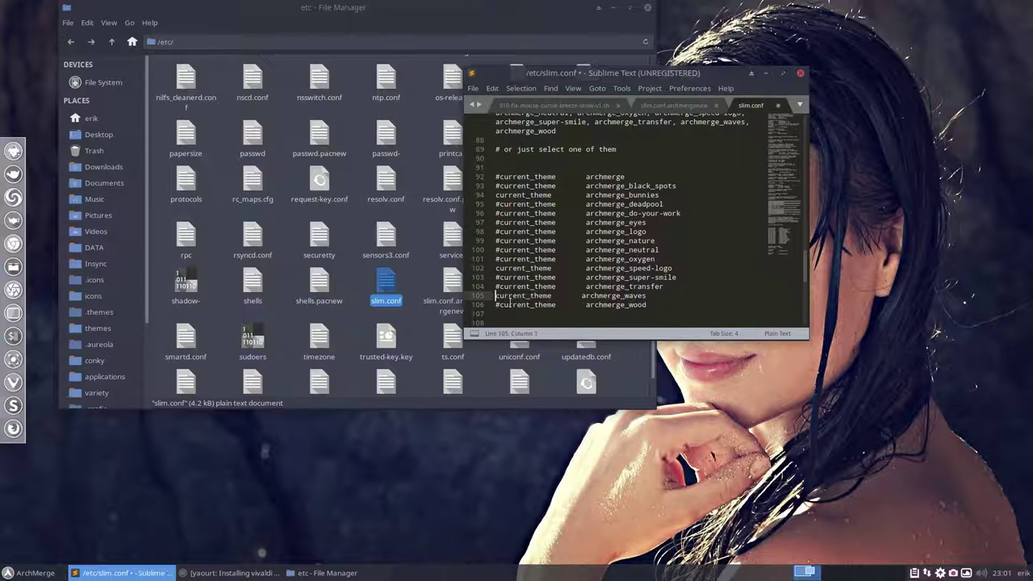
{"action": "key", "text": "ctrl+s"}
{"action": "type", "text": "****"}
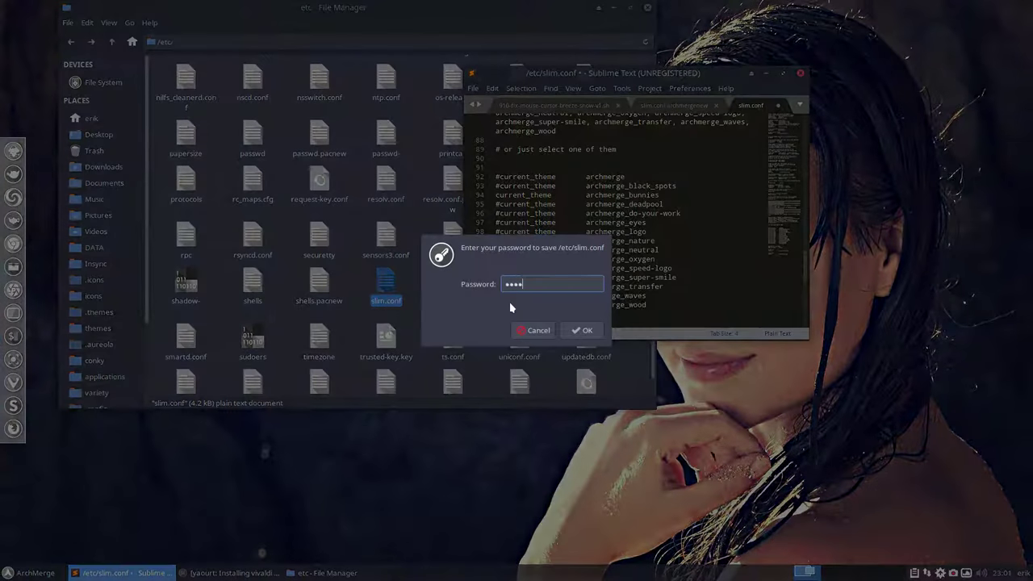
{"action": "key", "text": "Return"}
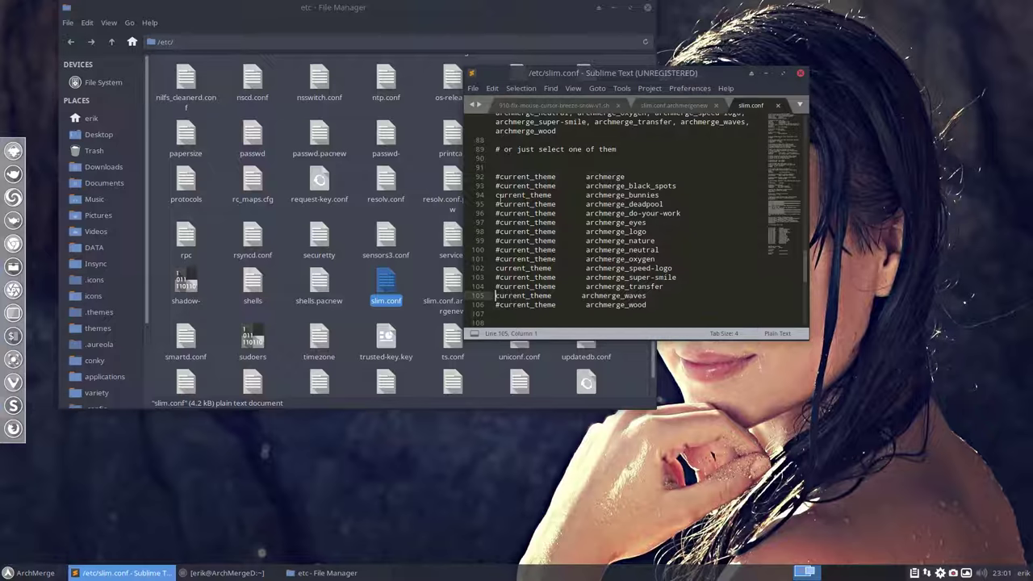
{"action": "scroll", "coordinate": [502, 226], "scroll_direction": "up", "scroll_amount": 2}
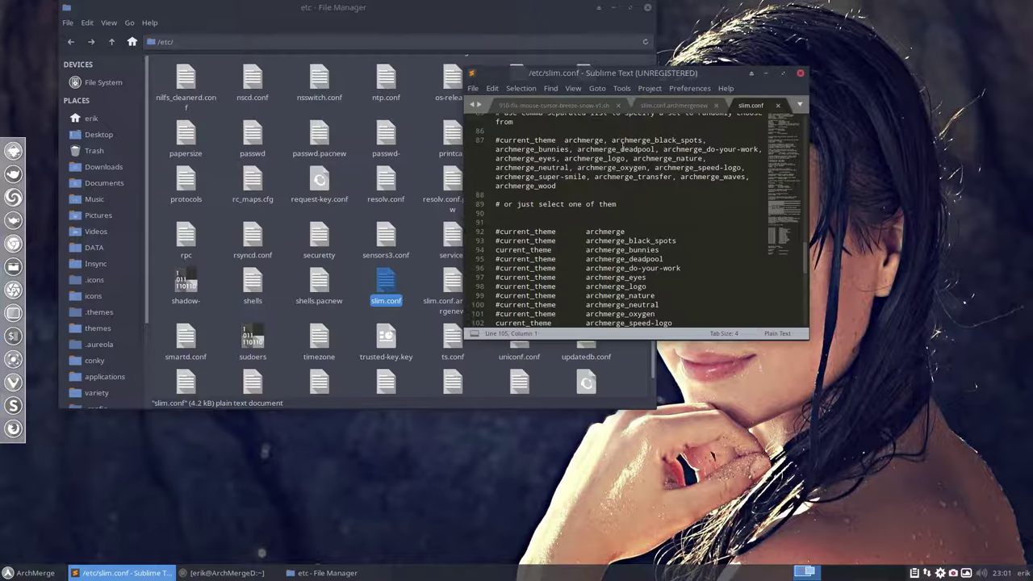
- Maximize the editor and comment out the bunnies, speed-logo and waves theme lines (94, 102, 105)
{"action": "left_click", "coordinate": [784, 74]}
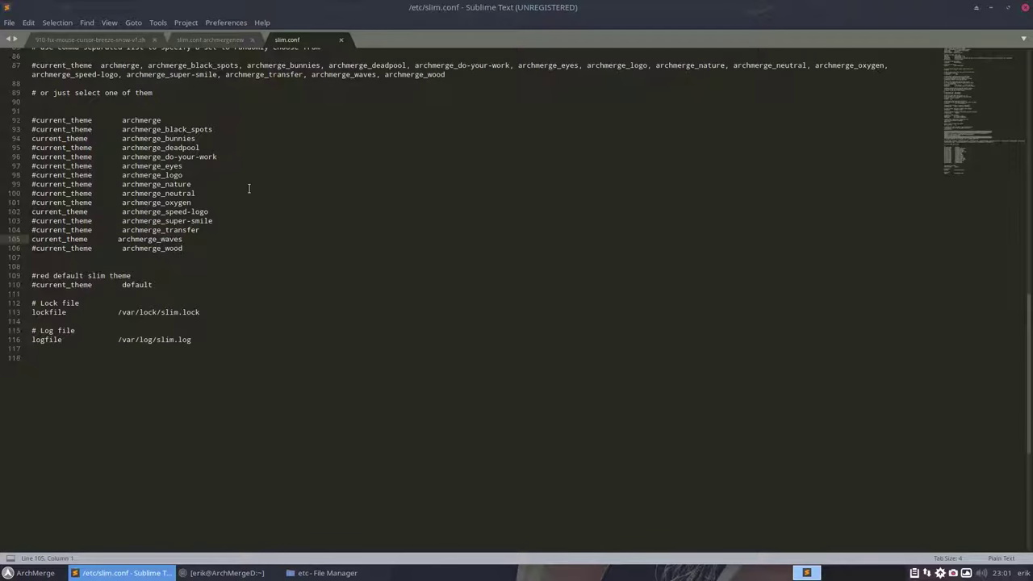
{"action": "scroll", "coordinate": [331, 216], "scroll_direction": "up", "scroll_amount": 3, "text": "ctrl"}
{"action": "scroll", "coordinate": [355, 225], "scroll_direction": "up", "scroll_amount": 3, "text": "ctrl"}
{"action": "scroll", "coordinate": [351, 225], "scroll_direction": "up", "scroll_amount": 3}
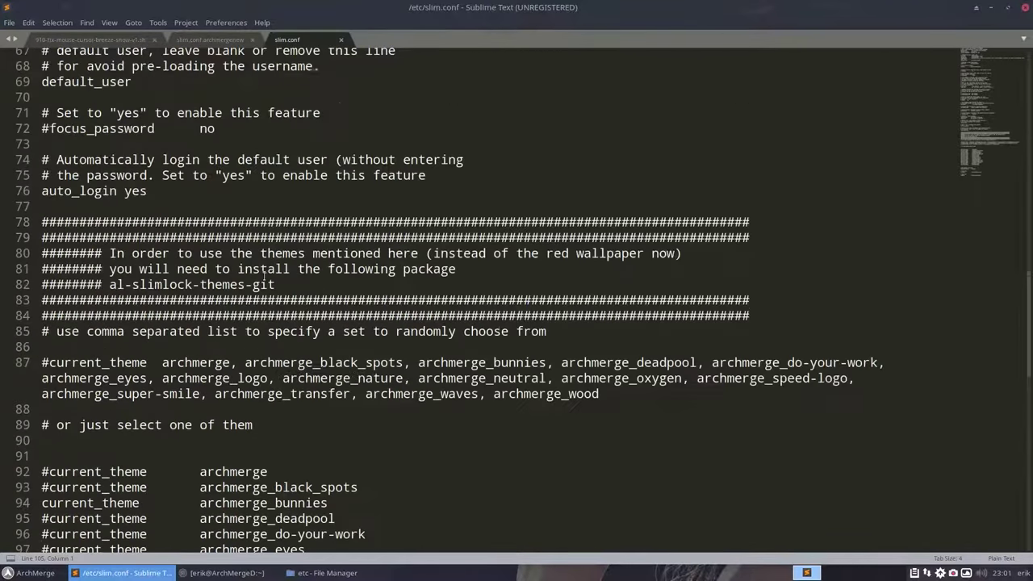
{"action": "scroll", "coordinate": [264, 276], "scroll_direction": "down", "scroll_amount": 2}
{"action": "left_click", "coordinate": [51, 269]}
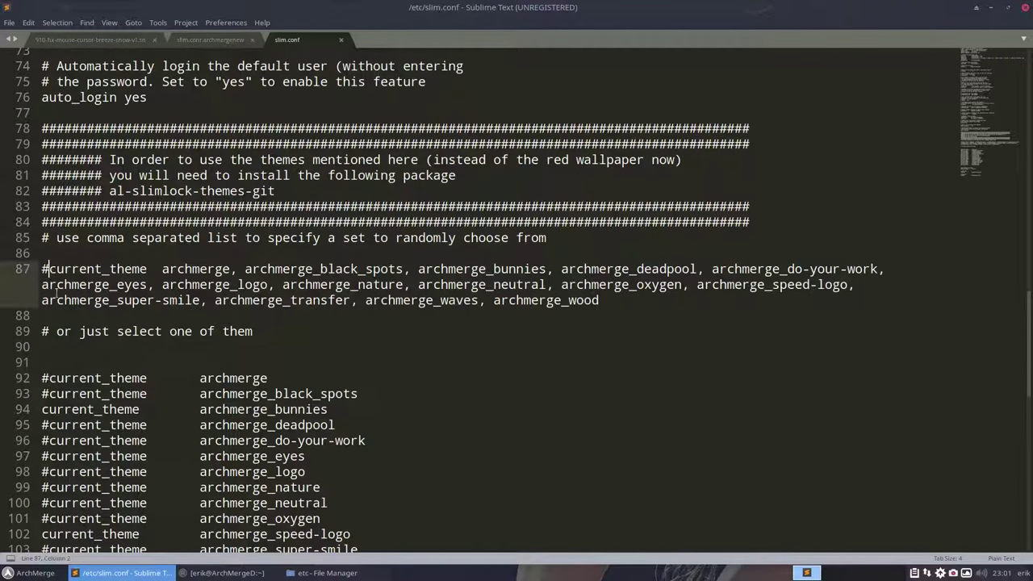
{"action": "left_click", "coordinate": [44, 409]}
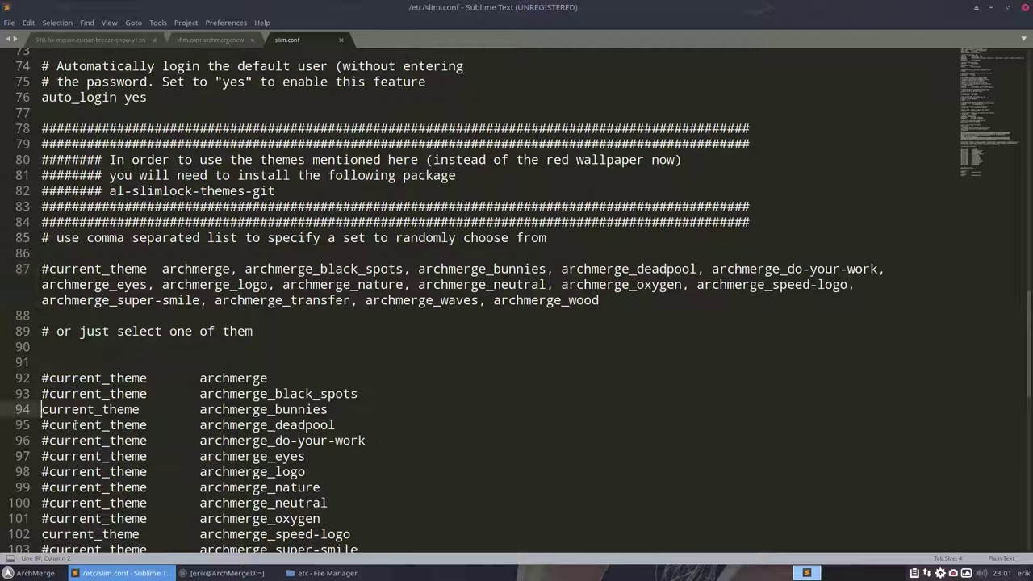
{"action": "type", "text": "#"}
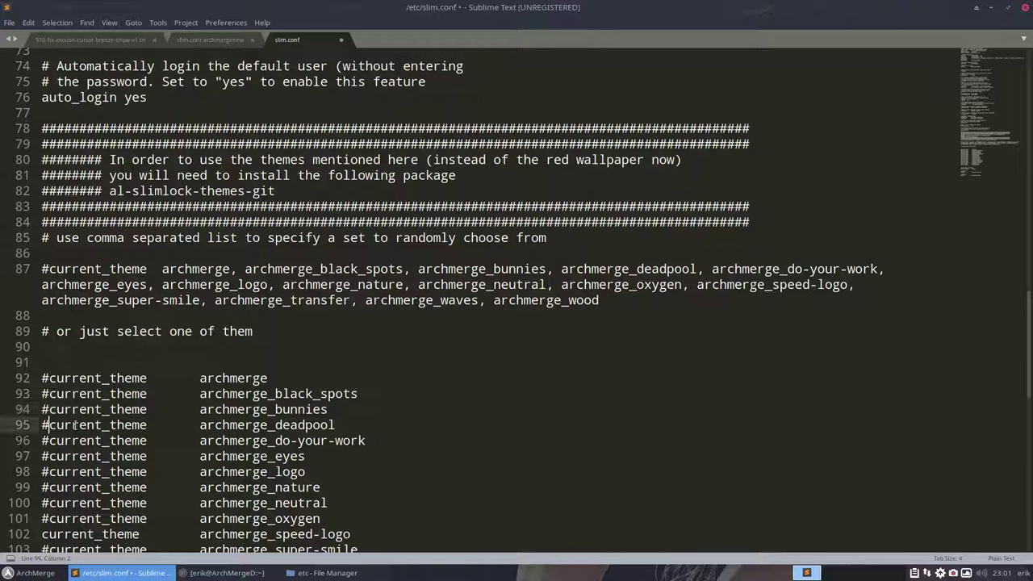
{"action": "key", "text": "Down"}
{"action": "key", "text": "Down"}
{"action": "key", "text": "Down"}
{"action": "key", "text": "Down"}
{"action": "key", "text": "Left"}
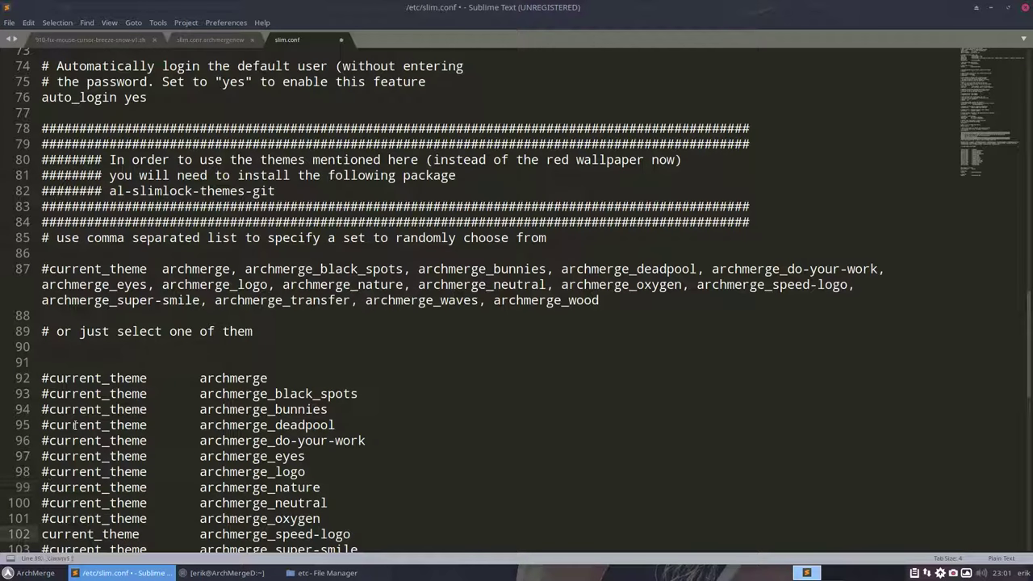
{"action": "type", "text": "#"}
{"action": "key", "text": "Down"}
{"action": "key", "text": "Down"}
{"action": "key", "text": "Down"}
{"action": "key", "text": "BackSpace"}
{"action": "key", "text": "Down"}
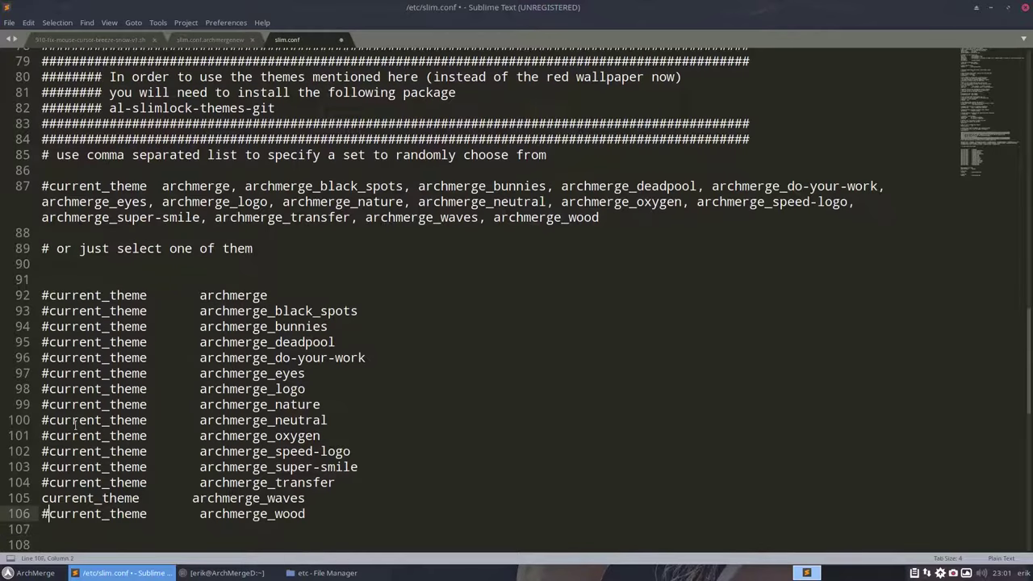
{"action": "key", "text": "Up"}
{"action": "type", "text": "#"}
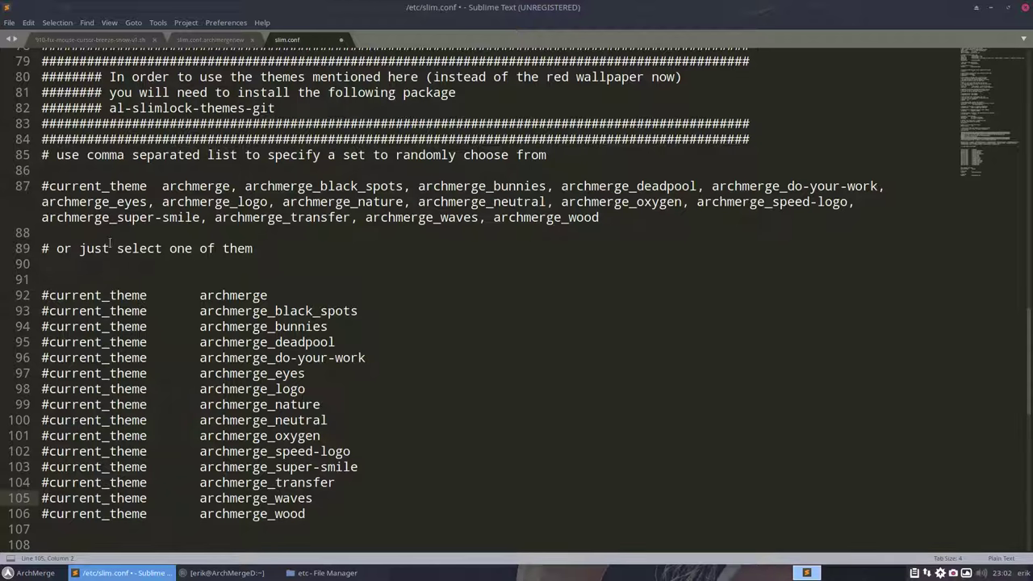
- Uncomment the comma-separated theme list on line 87 and save slim.conf with the password
{"action": "left_click", "coordinate": [50, 186]}
{"action": "key", "text": "BackSpace"}
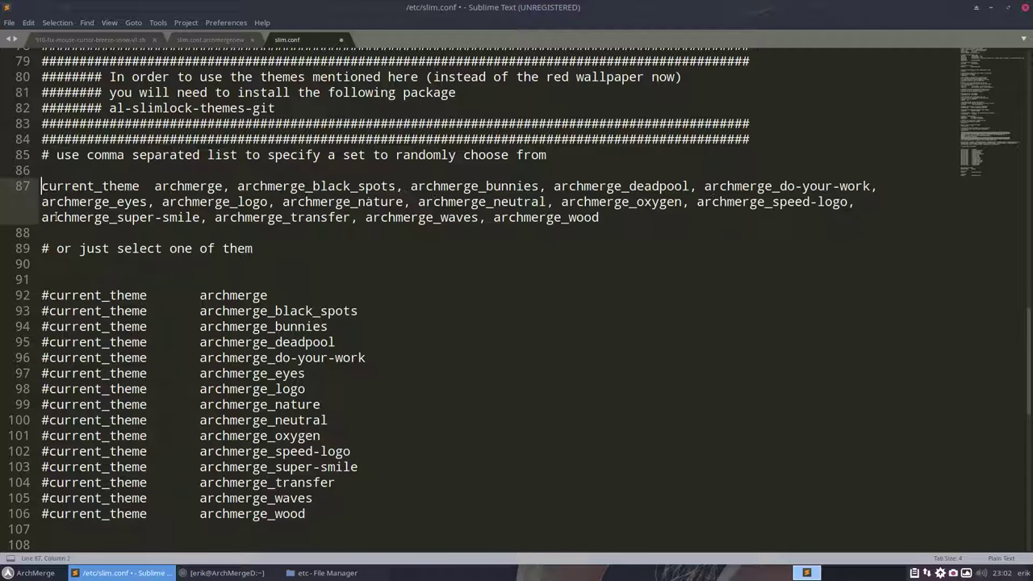
{"action": "key", "text": "ctrl+s"}
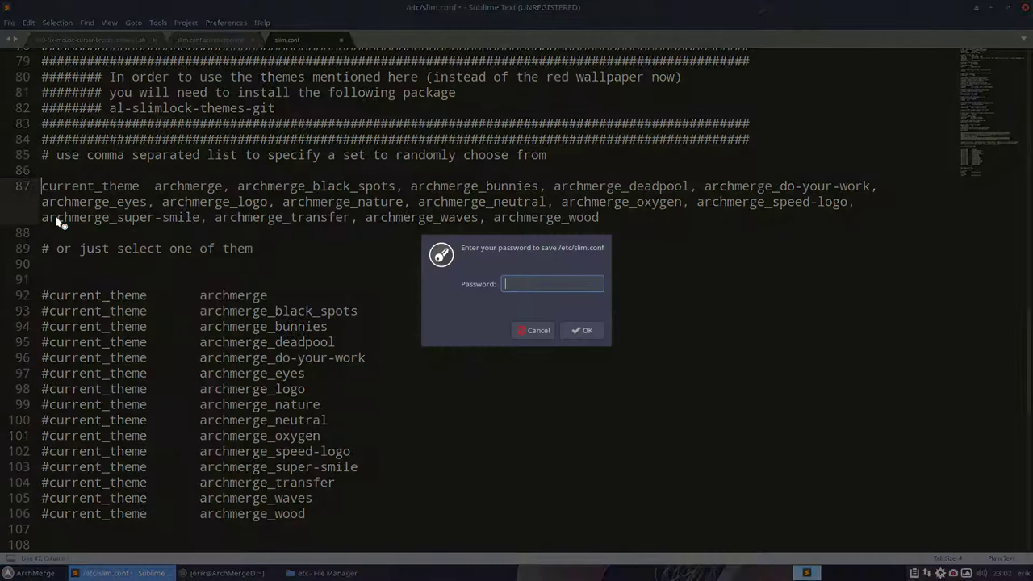
{"action": "key", "text": "Return"}
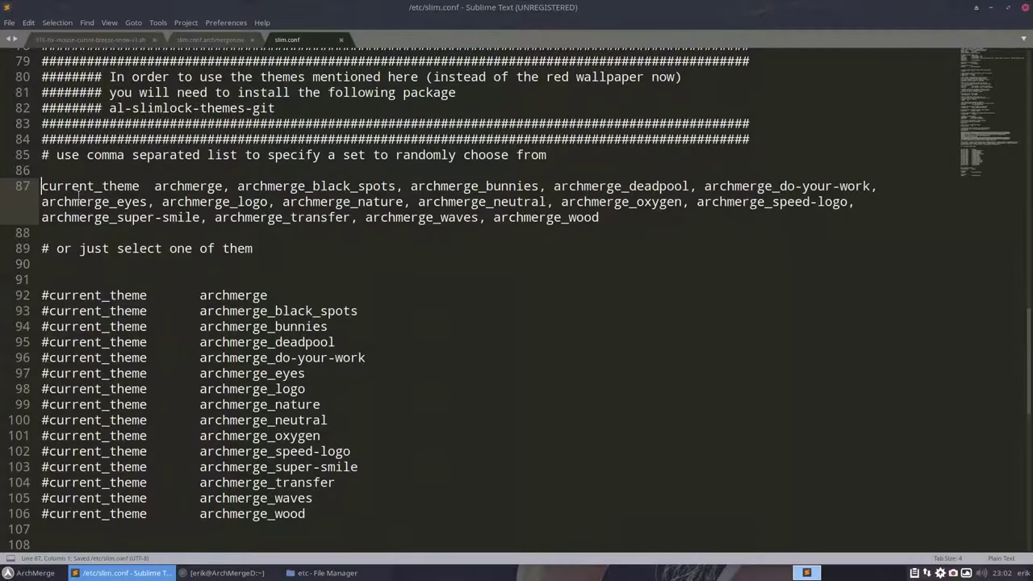
{"action": "left_click_drag", "start_coordinate": [154, 186], "coordinate": [602, 218]}
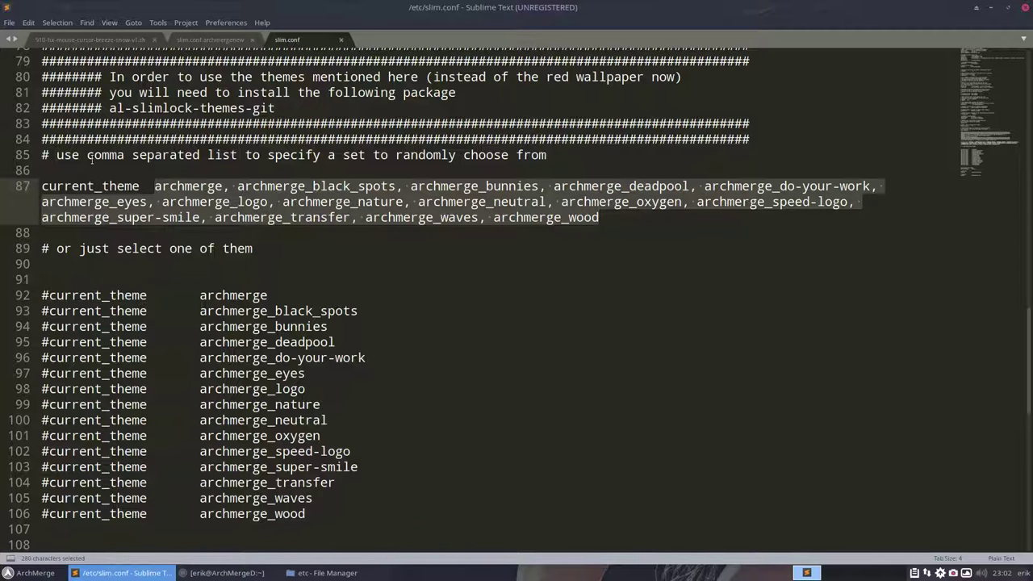
{"action": "left_click", "coordinate": [236, 155]}
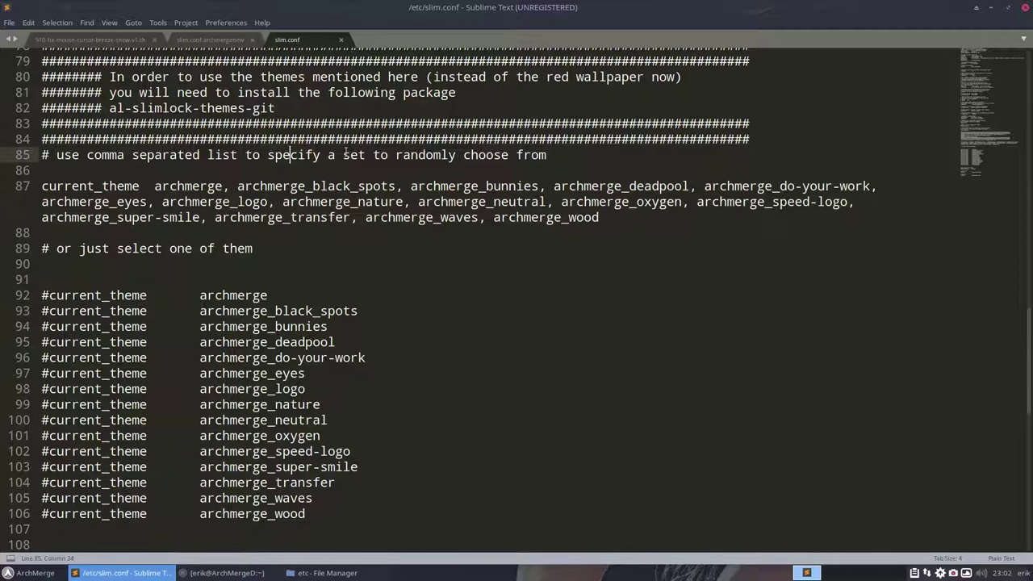
{"action": "left_click", "coordinate": [479, 155]}
{"action": "left_click", "coordinate": [525, 155]}
{"action": "key", "text": "ctrl+s"}
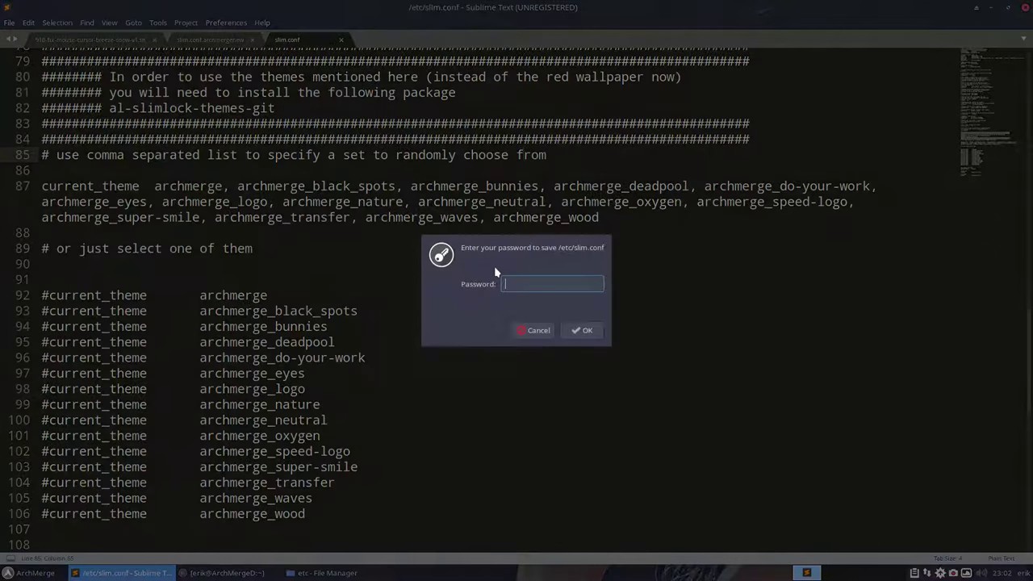
{"action": "type", "text": "••"}
{"action": "key", "text": "Return"}
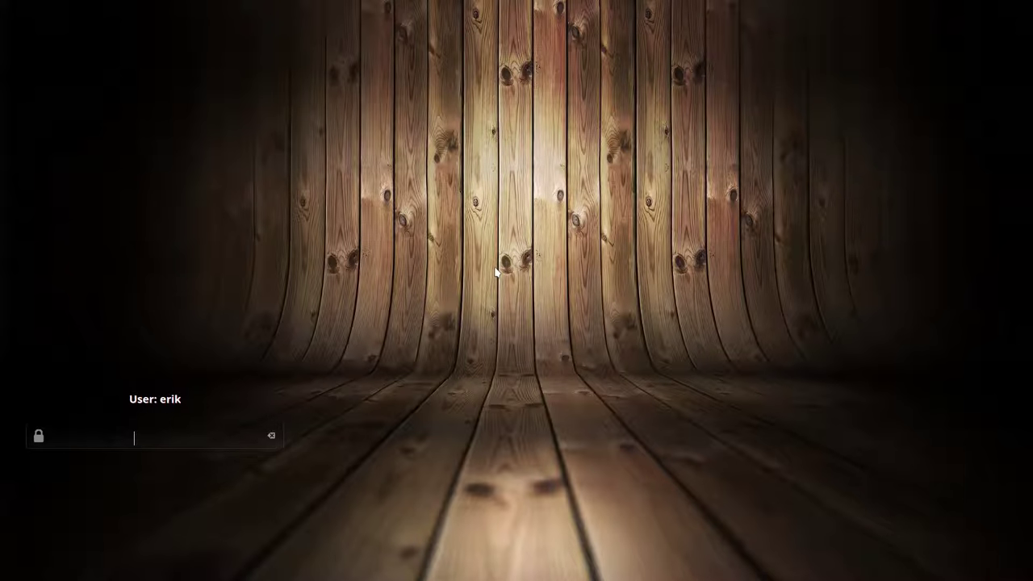
{"action": "type", "text": "•••"}
{"action": "key", "text": "Return"}
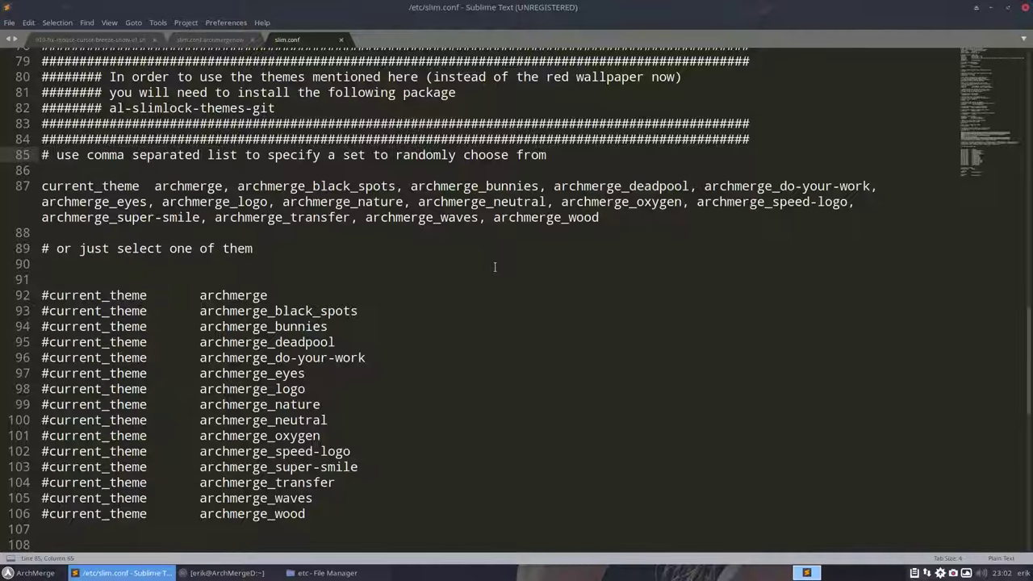
{"action": "type", "text": "••••"}
{"action": "key", "text": "Return"}
{"action": "type", "text": "••••"}
{"action": "key", "text": "Return"}
{"action": "key", "text": "super+l"}
{"action": "type", "text": "•••"}
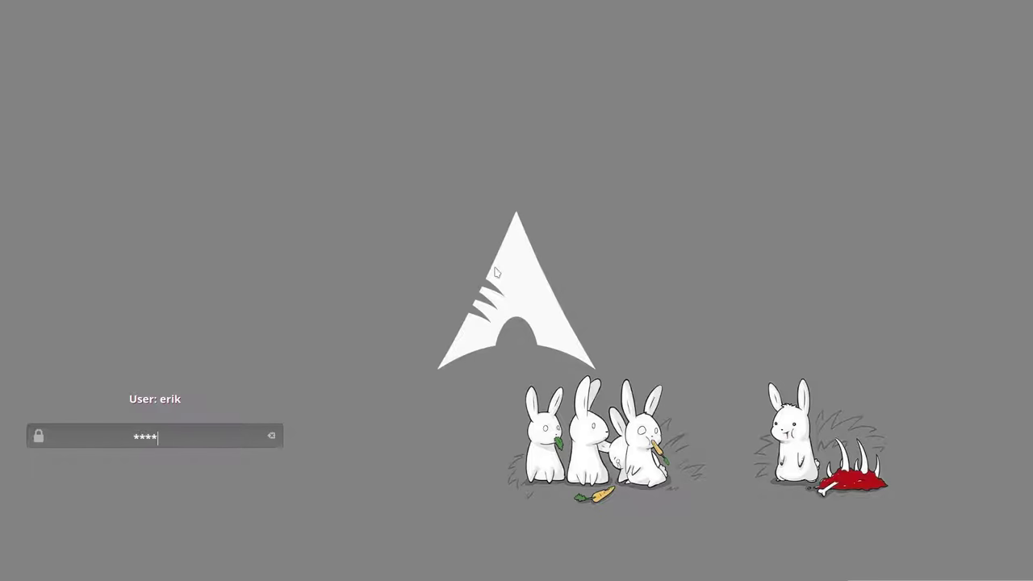
{"action": "key", "text": "Return"}
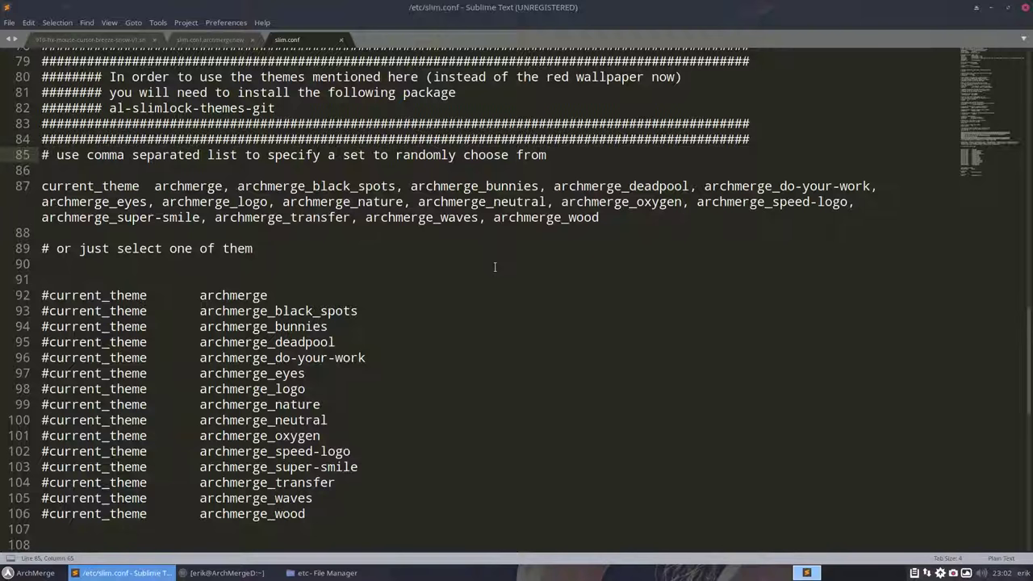
- Close Sublime Text and select slim.conf and slim.conf.archmergenew together in /etc
{"action": "left_click", "coordinate": [1026, 11]}
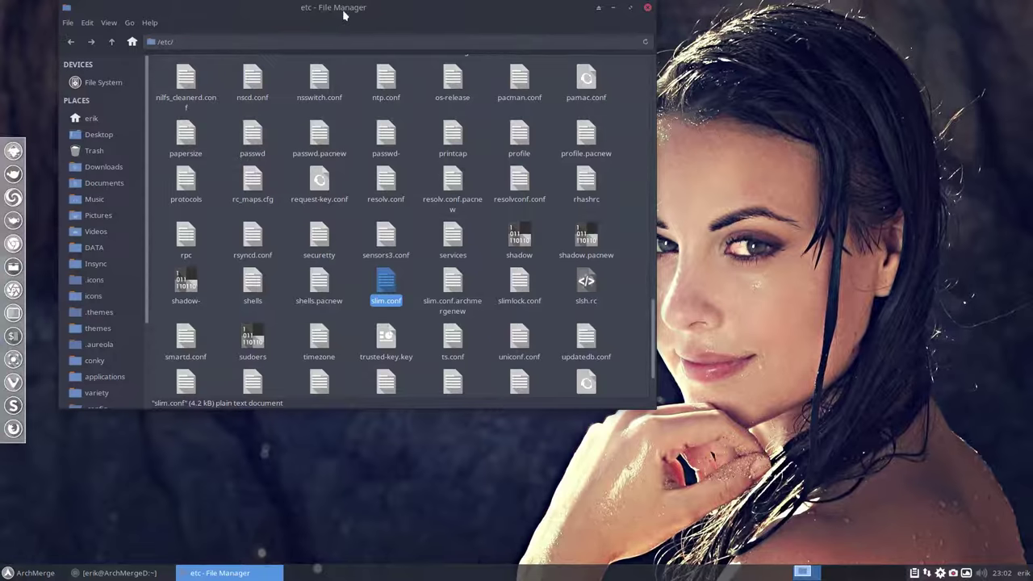
{"action": "left_click_drag", "start_coordinate": [344, 14], "coordinate": [455, 38]}
{"action": "left_click", "coordinate": [464, 306]}
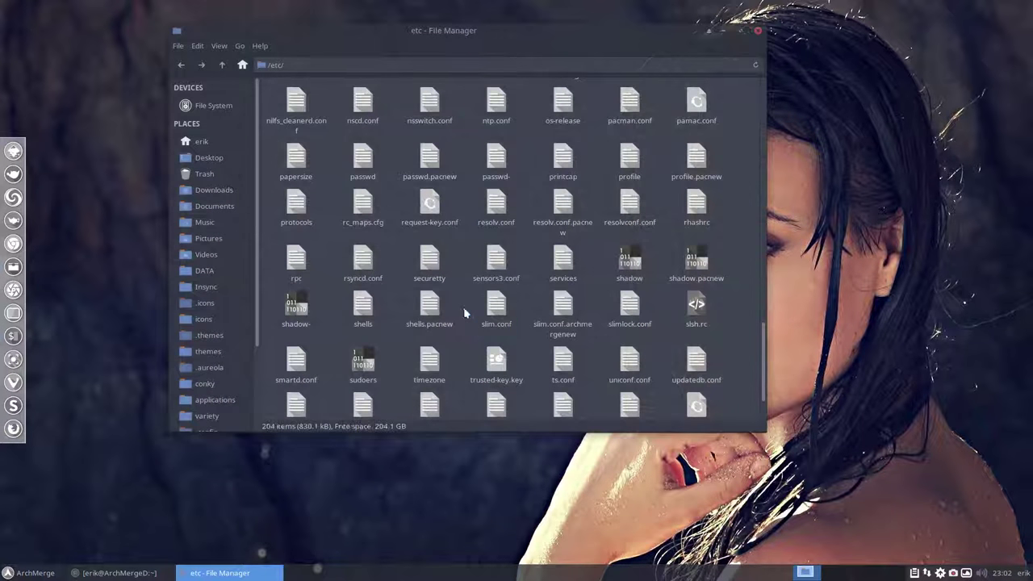
{"action": "left_click_drag", "start_coordinate": [464, 299], "coordinate": [584, 329]}
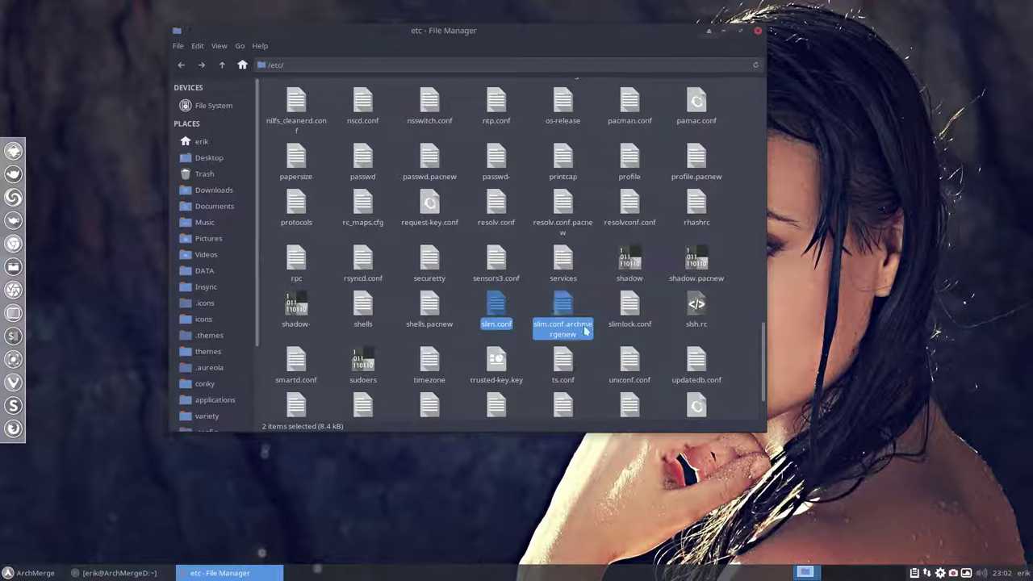